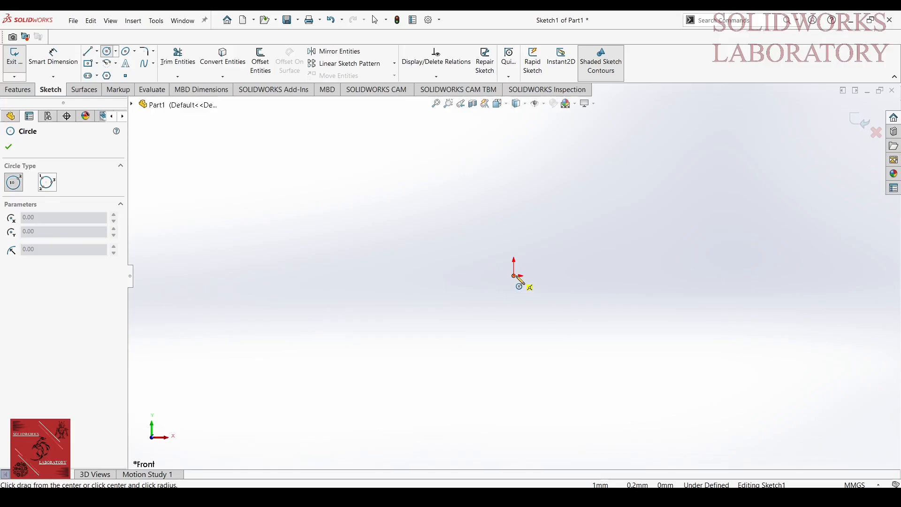
# - Sketch two concentric circles centred on the origin, with radii of about 34.3 mm and 25.4 mm
pyautogui.moveTo(515, 276); pyautogui.dragTo(572, 331)
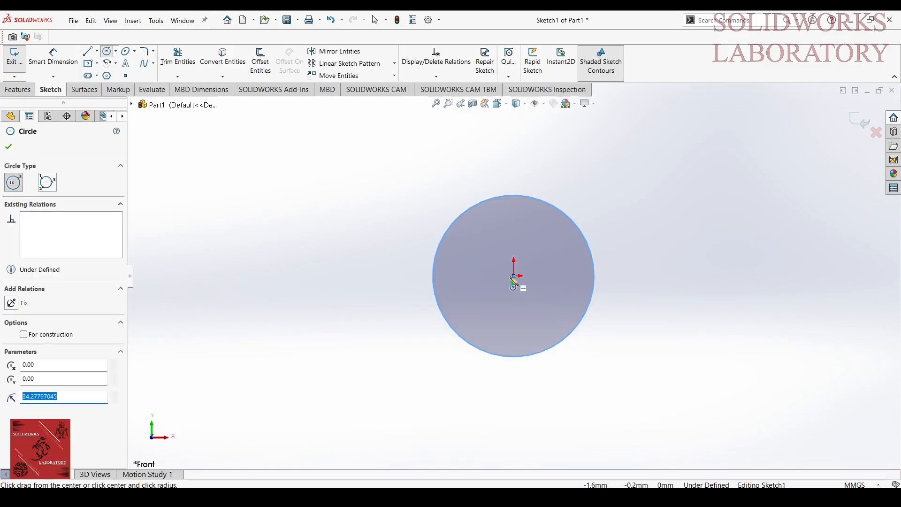
pyautogui.moveTo(515, 276); pyautogui.dragTo(538, 332)
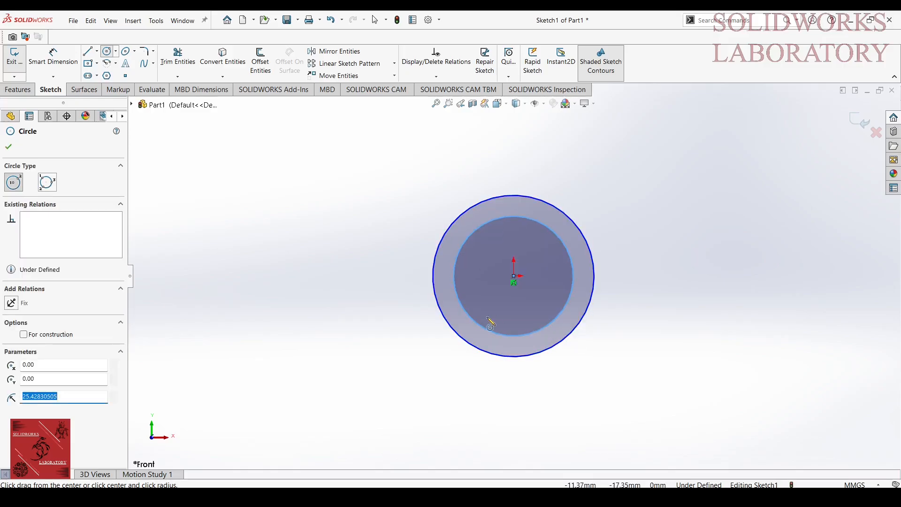
pyautogui.press('Escape')
# - Dimension the outer circle to a 14 mm diameter and the inner circle to a 10 mm diameter
pyautogui.moveTo(714, 336); pyautogui.dragTo(713, 239, button='right')
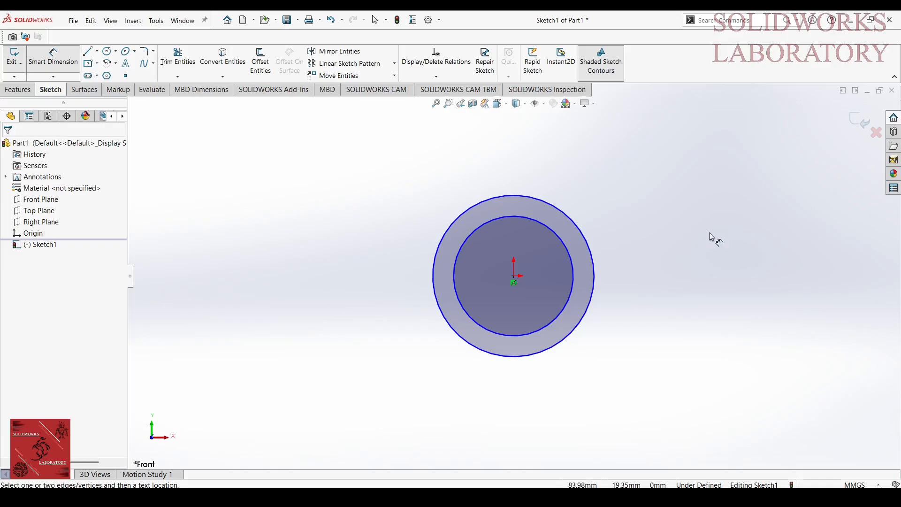
pyautogui.click(593, 307)
pyautogui.click(663, 303)
pyautogui.write('14')
pyautogui.press('Return')
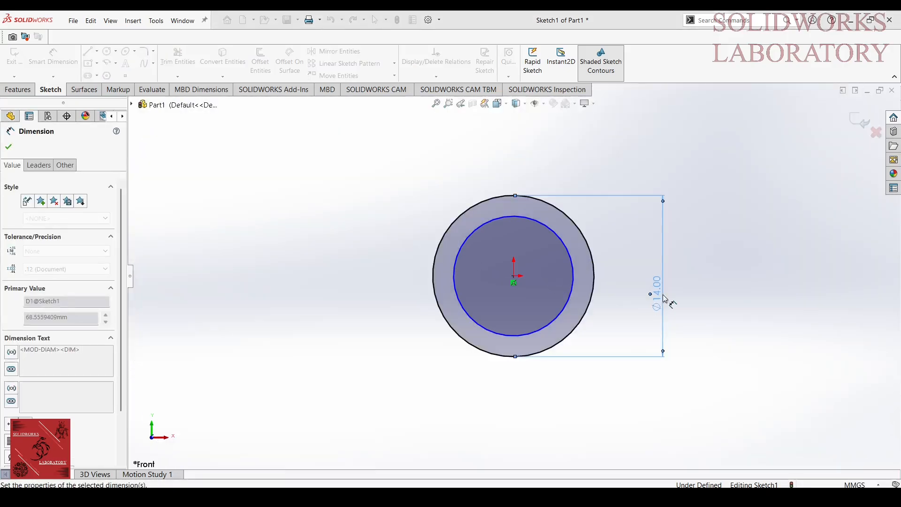
pyautogui.click(572, 300)
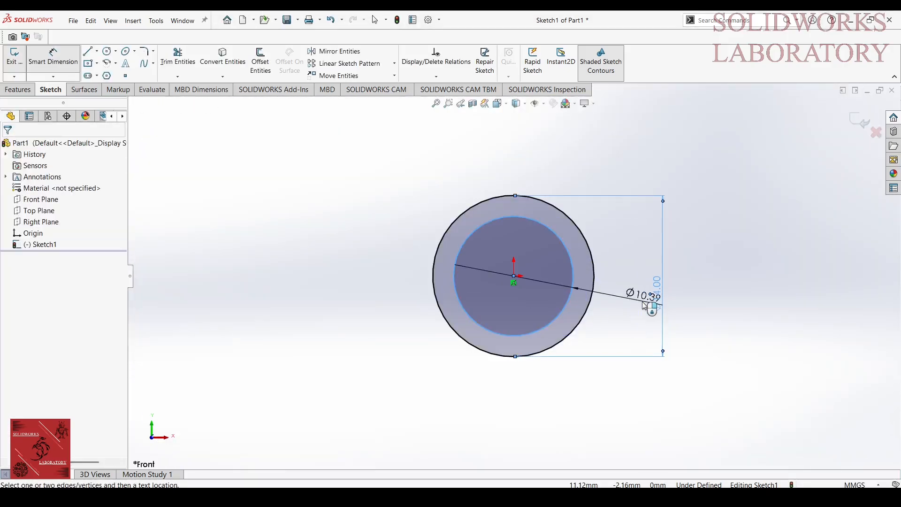
pyautogui.click(644, 305)
pyautogui.write('10')
pyautogui.press('Return')
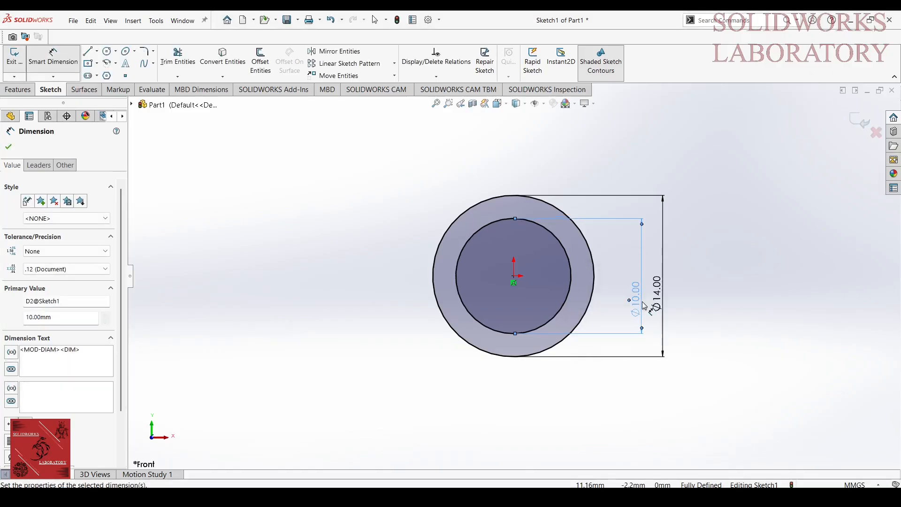
pyautogui.press('Escape')
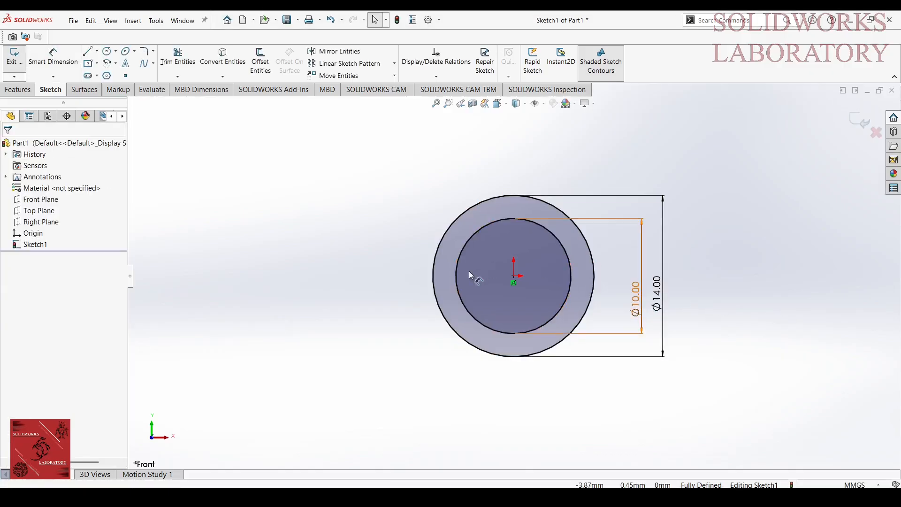
# - Extrude the ring profile 80 mm as a boss with the Mid Plane end condition
pyautogui.click(14, 90)
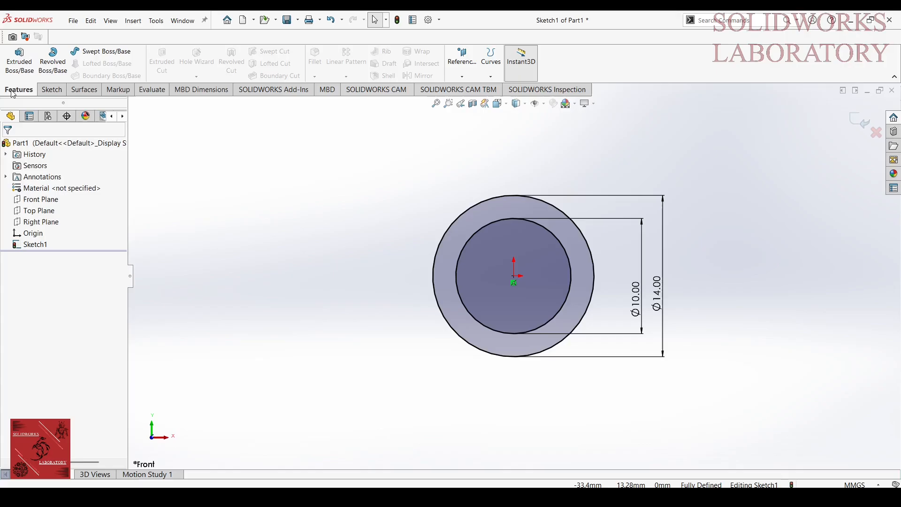
pyautogui.click(19, 58)
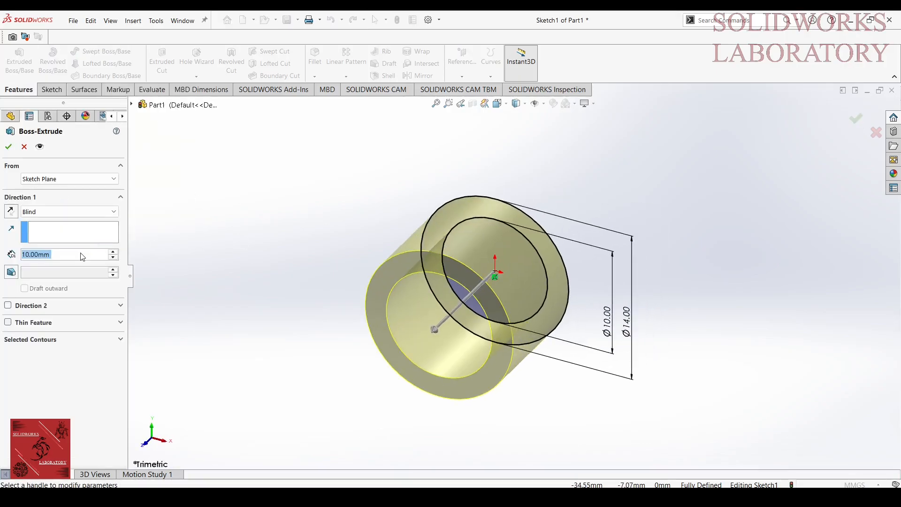
pyautogui.write('80')
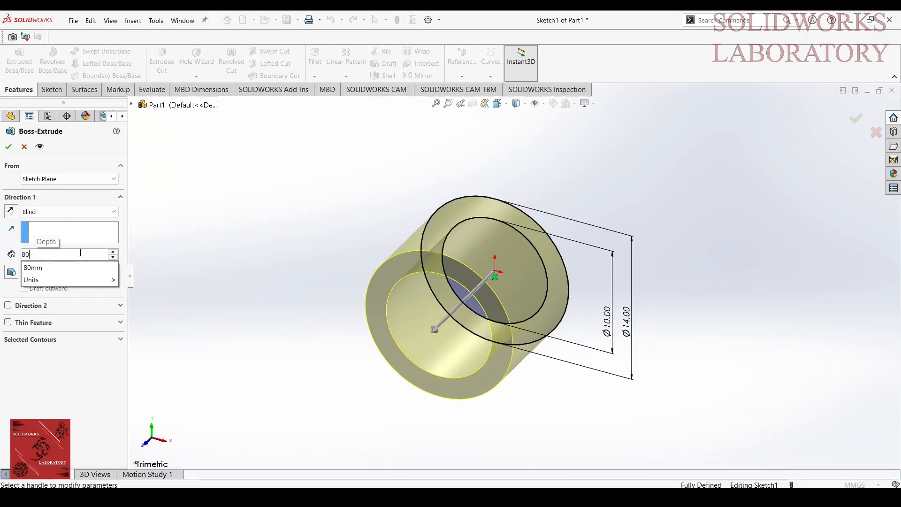
pyautogui.press('Return')
pyautogui.click(69, 212)
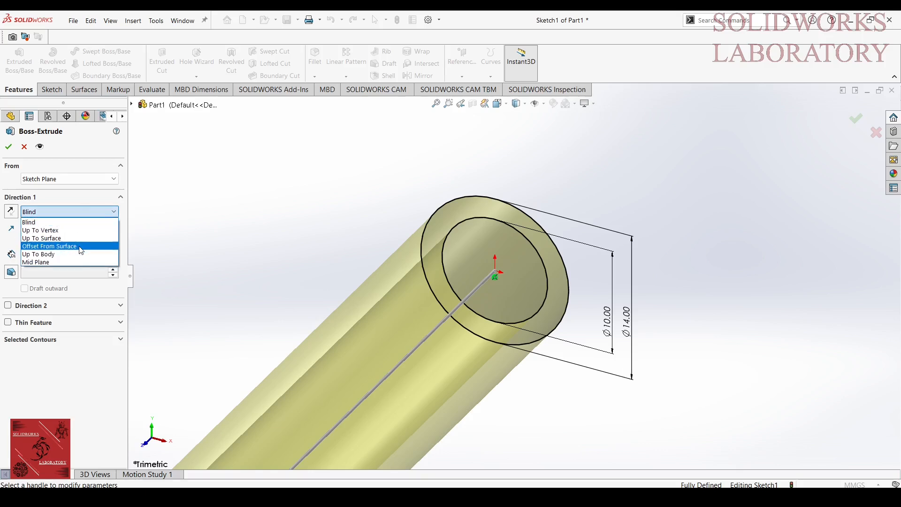
pyautogui.click(42, 268)
pyautogui.scroll(4, 375, 234)
pyautogui.moveTo(375, 233); pyautogui.dragTo(380, 188, button='middle')
pyautogui.moveTo(268, 218); pyautogui.dragTo(239, 202, button='middle')
pyautogui.click(8, 147)
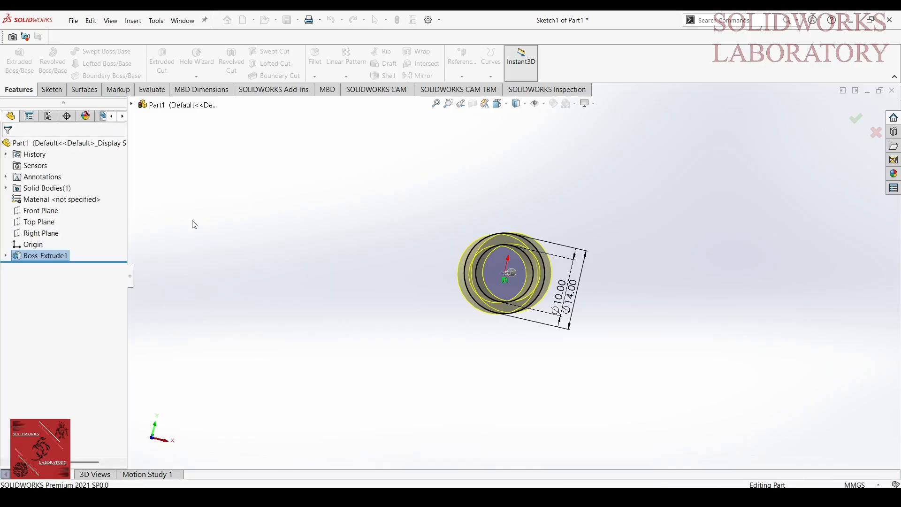
# - Fillet the outer circular edges at both ends of the tube with a symmetric 0.9 mm radius
pyautogui.moveTo(289, 240); pyautogui.dragTo(236, 239, button='middle')
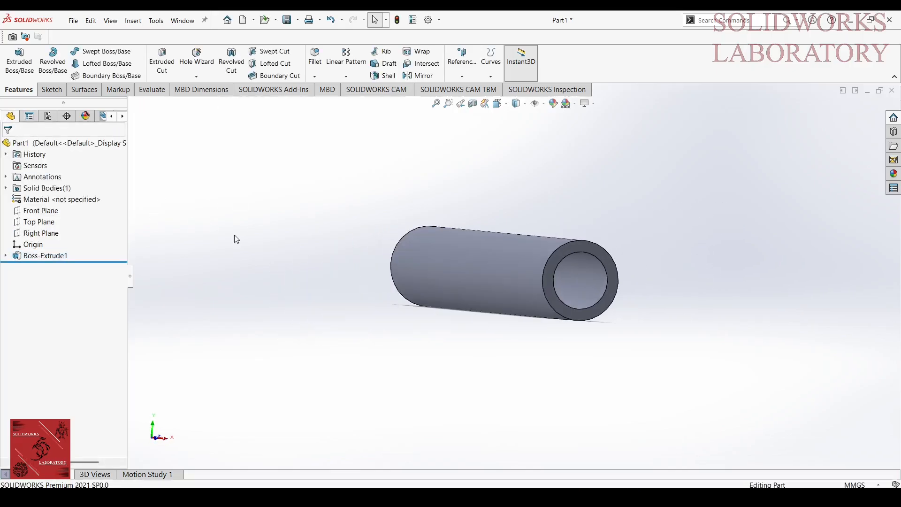
pyautogui.click(314, 77)
pyautogui.click(324, 85)
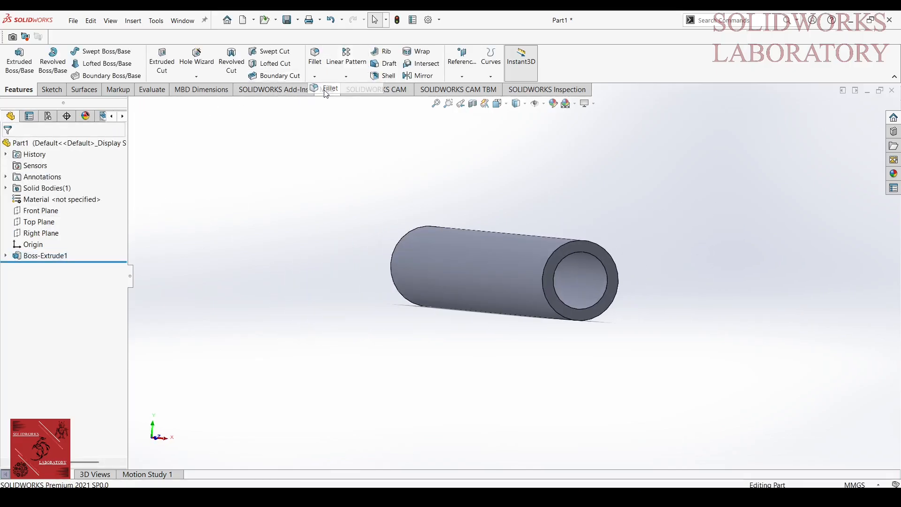
pyautogui.moveTo(616, 215); pyautogui.dragTo(690, 254, button='middle')
pyautogui.click(533, 251)
pyautogui.click(310, 233)
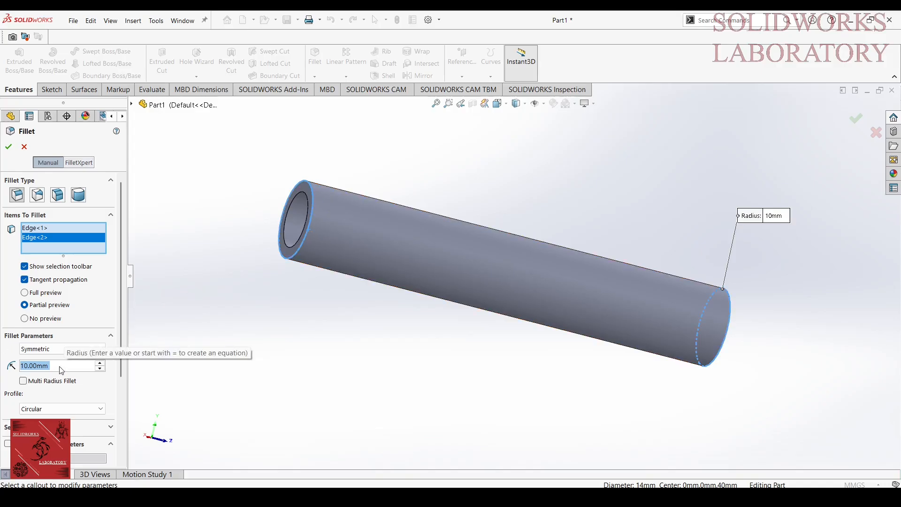
pyautogui.press('BackSpace')
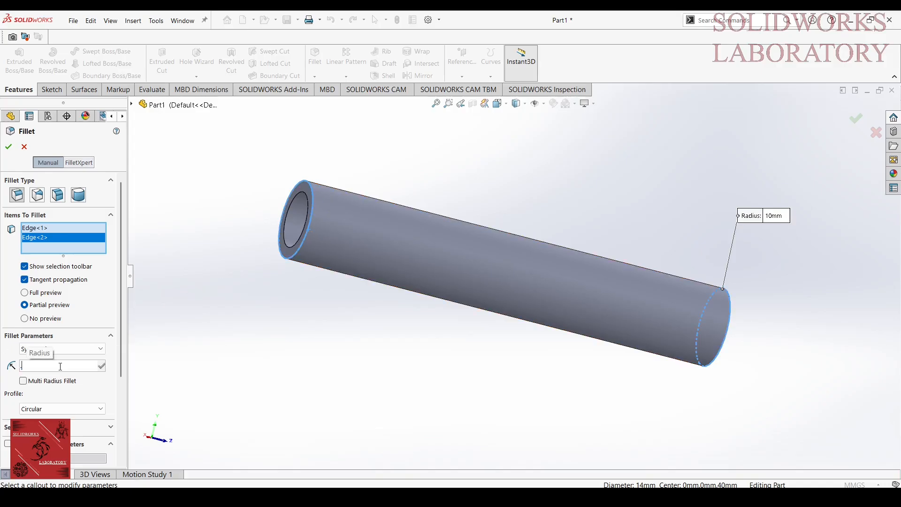
pyautogui.write('.0')
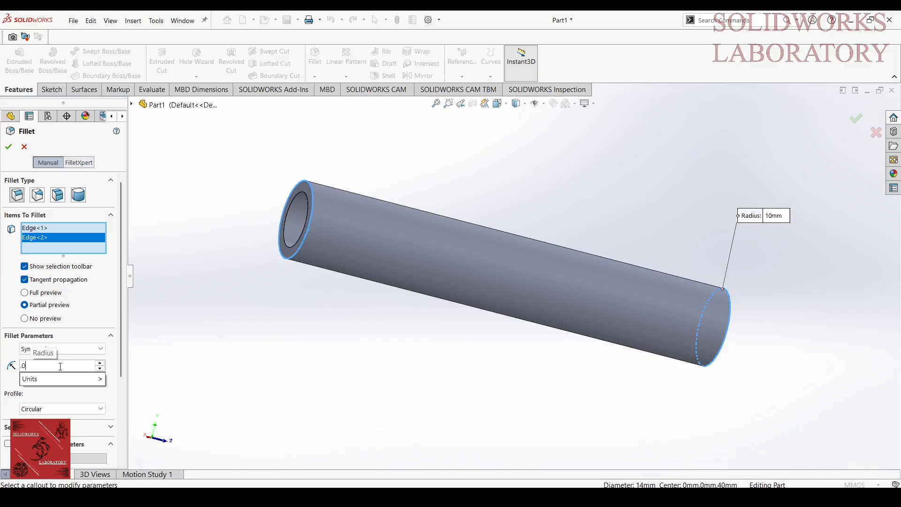
pyautogui.press('BackSpace')
pyautogui.press('BackSpace')
pyautogui.write('.9')
pyautogui.press('Return')
pyautogui.moveTo(279, 368); pyautogui.dragTo(312, 375, button='middle')
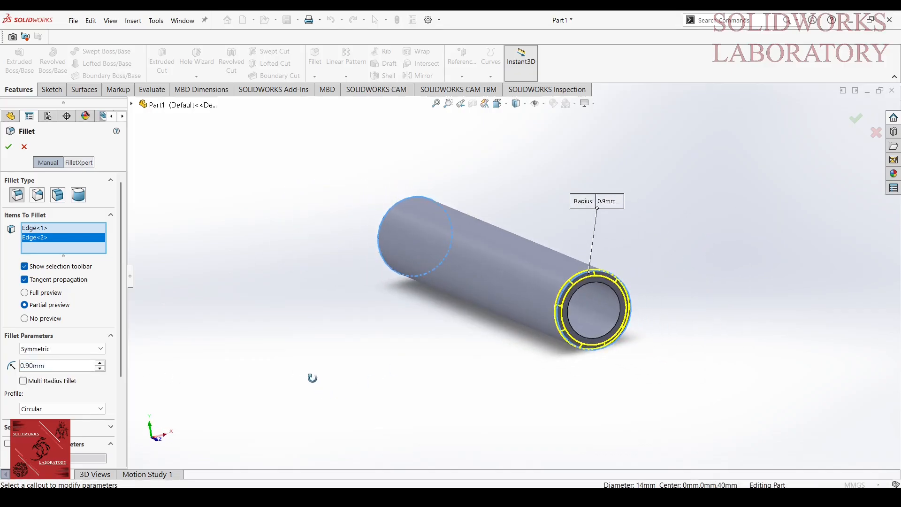
pyautogui.scroll(-2, 648, 349)
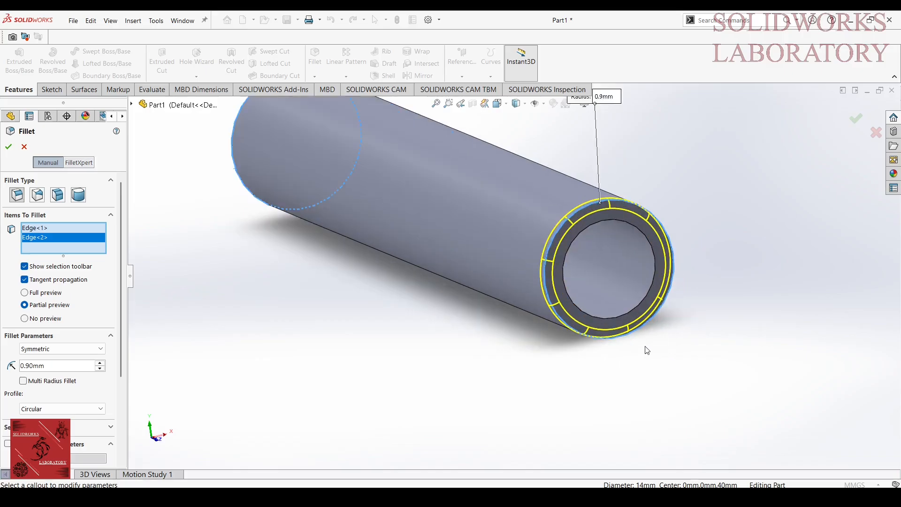
pyautogui.click(9, 146)
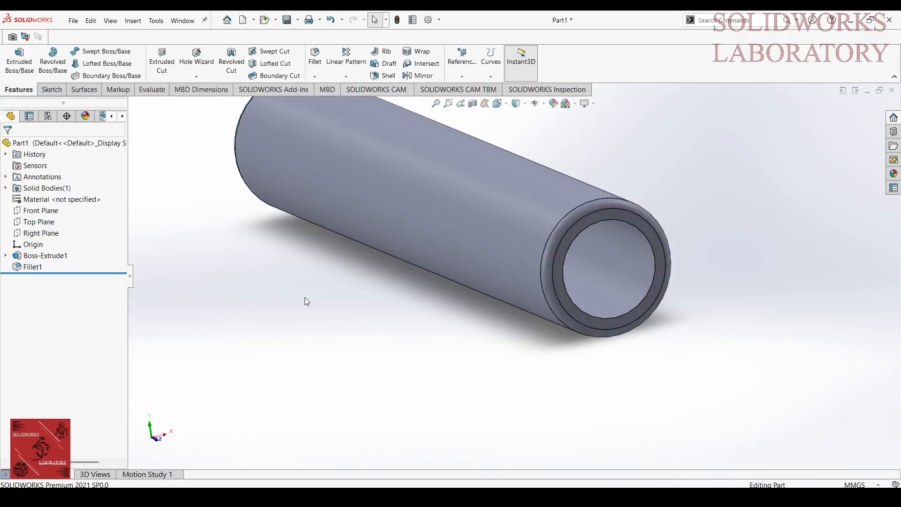
# - Edit the tube's end fillet and set its radius to 1.2 mm
pyautogui.click(33, 268)
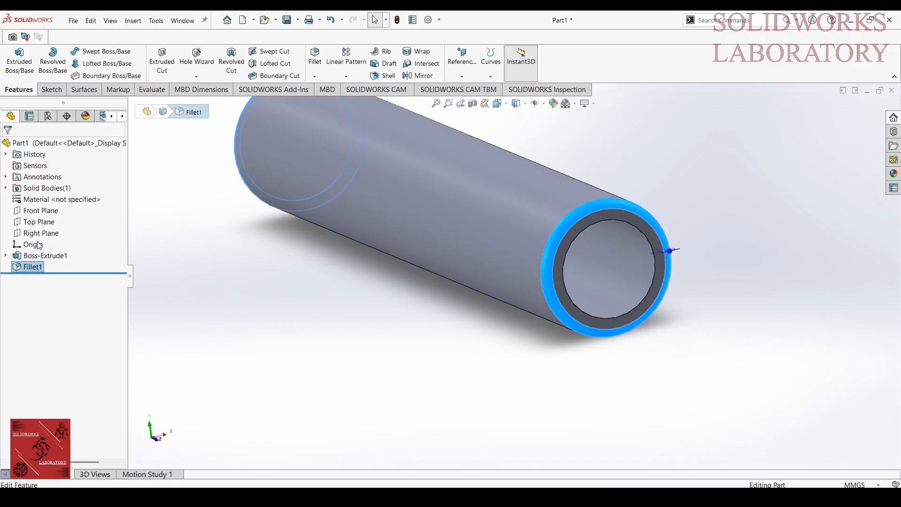
pyautogui.click(39, 245)
pyautogui.write('1.2')
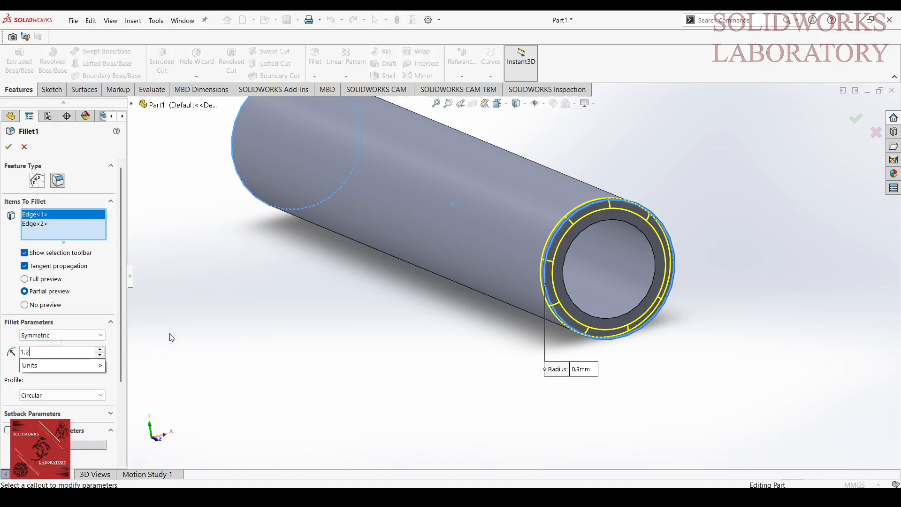
pyautogui.press('Return')
pyautogui.click(9, 147)
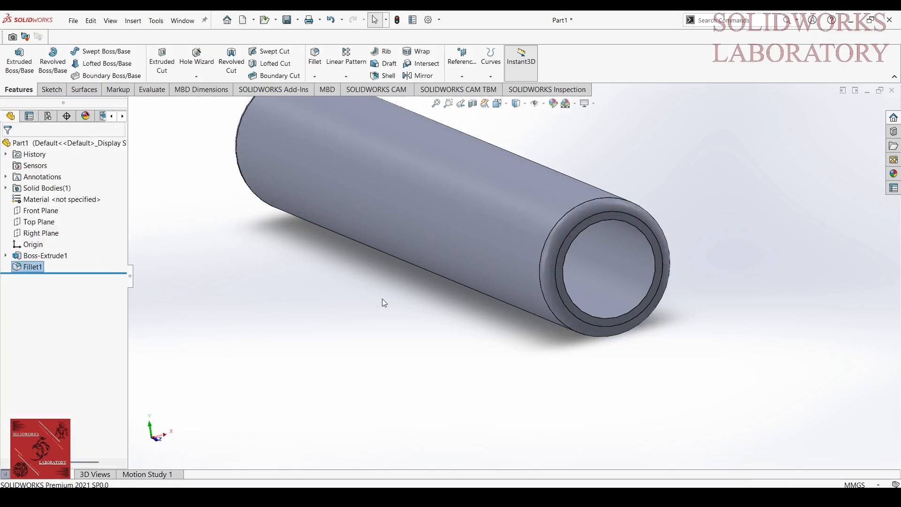
pyautogui.moveTo(406, 324); pyautogui.dragTo(479, 327, button='middle')
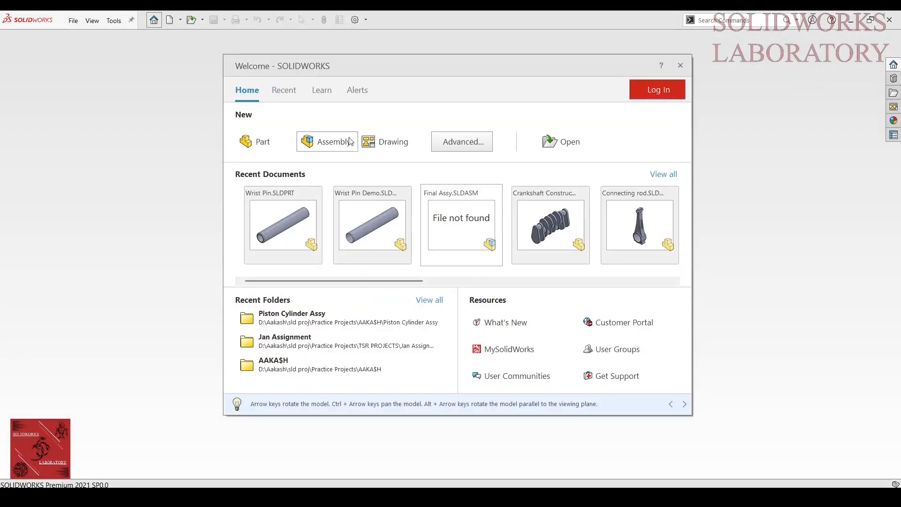
# - Create a new assembly and insert the Pistonhead Updated and Wrist Pin parts, placing the pin beside the piston
pyautogui.click(350, 142)
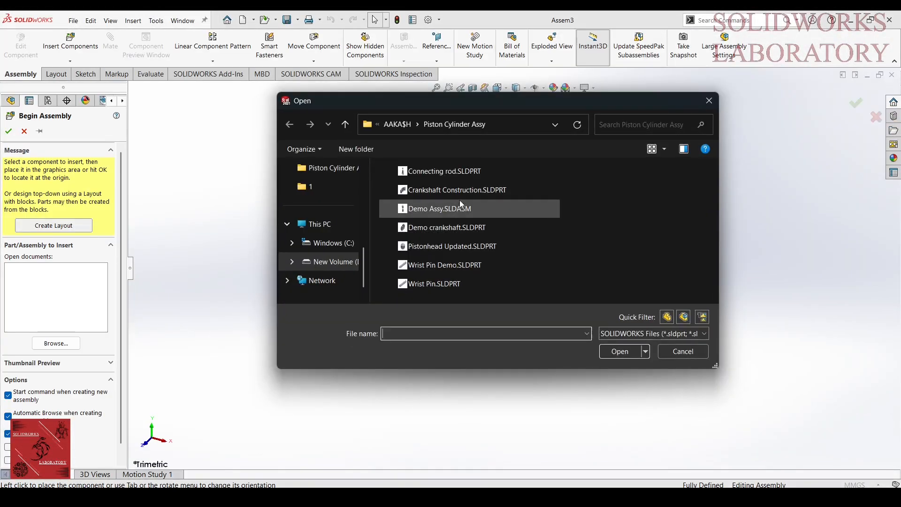
pyautogui.click(478, 283)
pyautogui.click(457, 251)
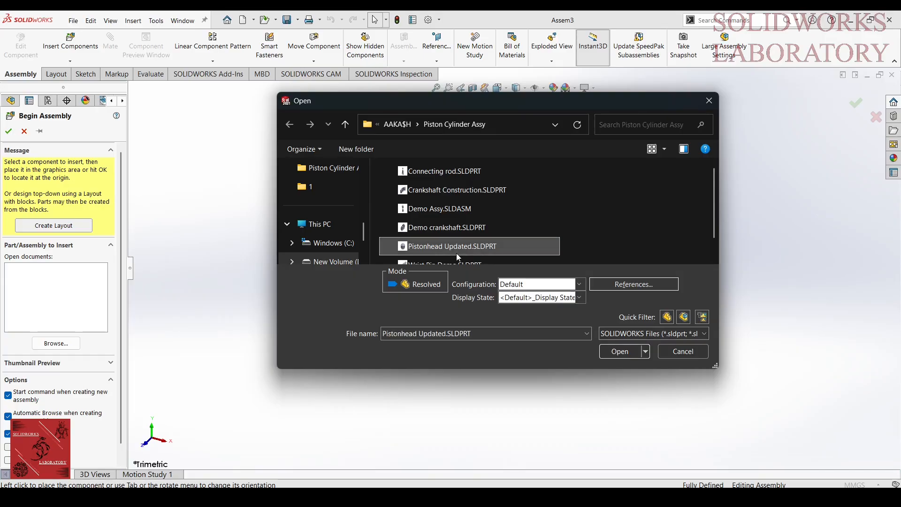
pyautogui.scroll(-1, 455, 252)
pyautogui.keyDown('ctrl'); pyautogui.click(455, 251); pyautogui.keyUp('ctrl')
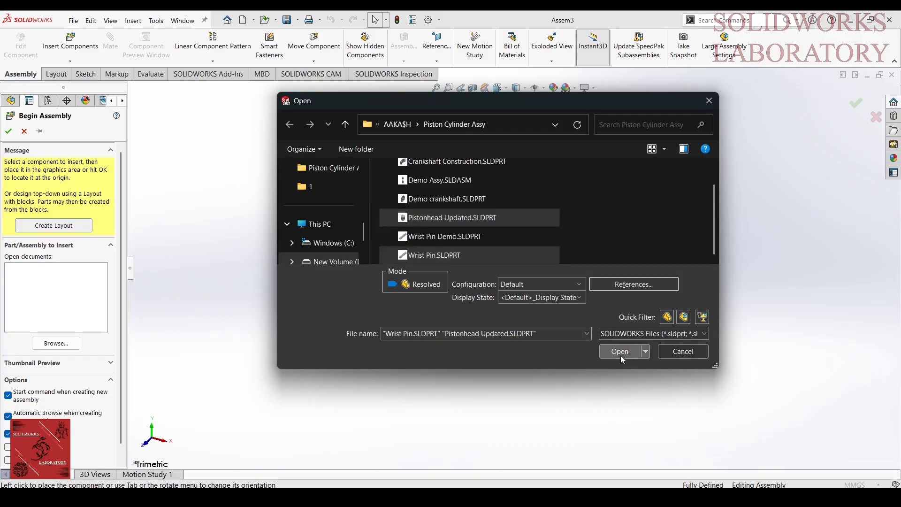
pyautogui.click(620, 353)
pyautogui.click(484, 291)
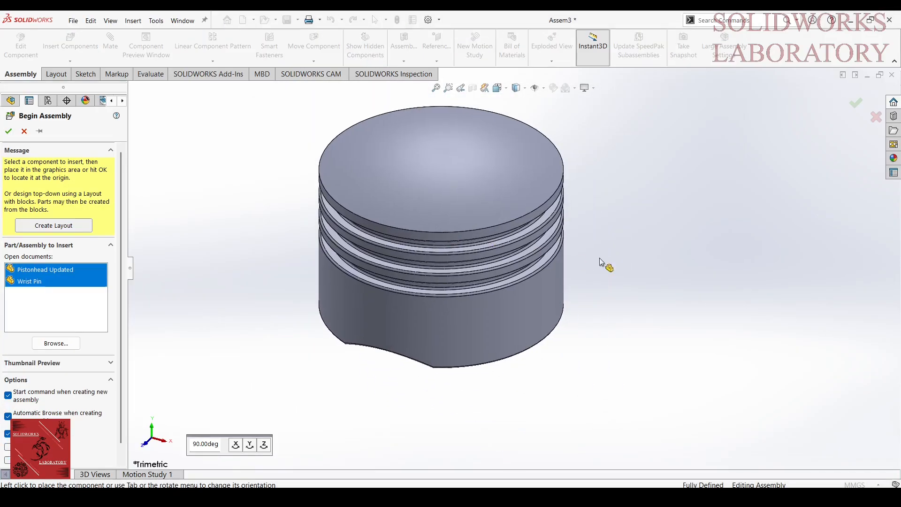
pyautogui.click(643, 253)
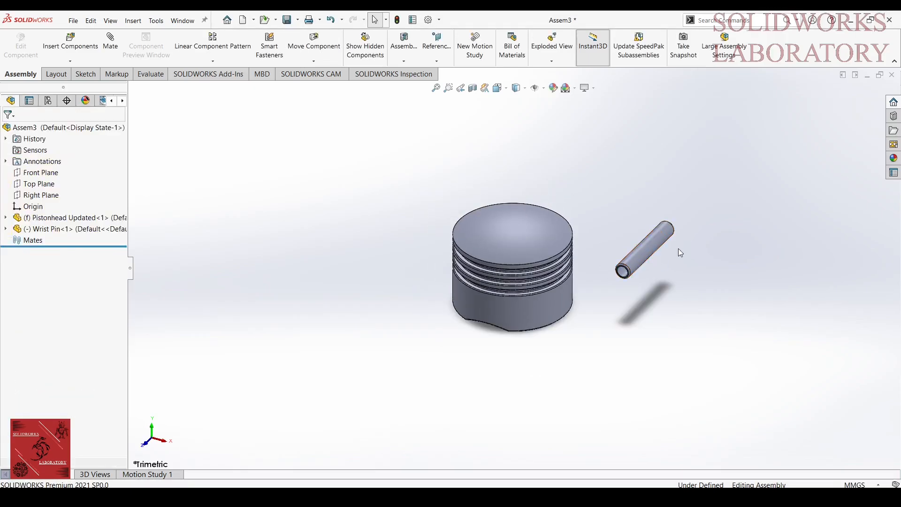
# - Add a concentric mate between the wrist pin's inner cylindrical face and the pin boss hole inside the piston head
pyautogui.hotkey('ctrl', '1')
pyautogui.scroll(-4, 610, 272)
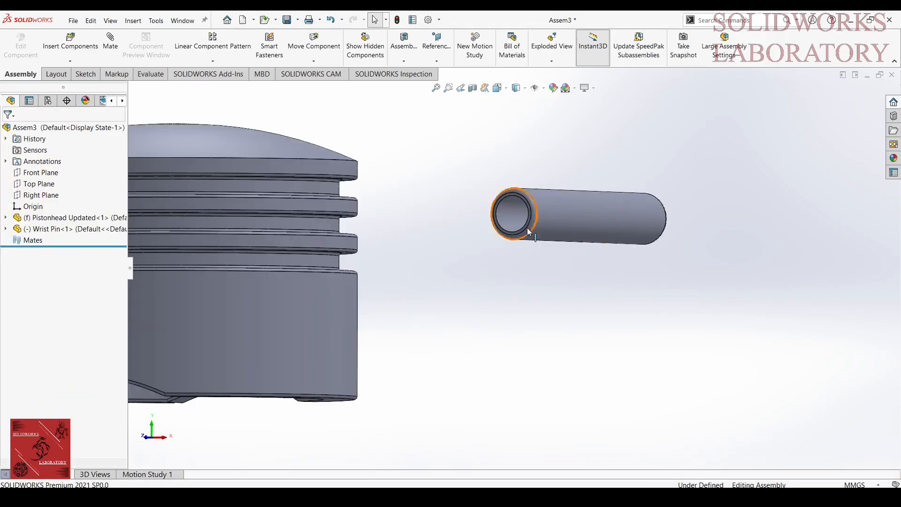
pyautogui.click(519, 217)
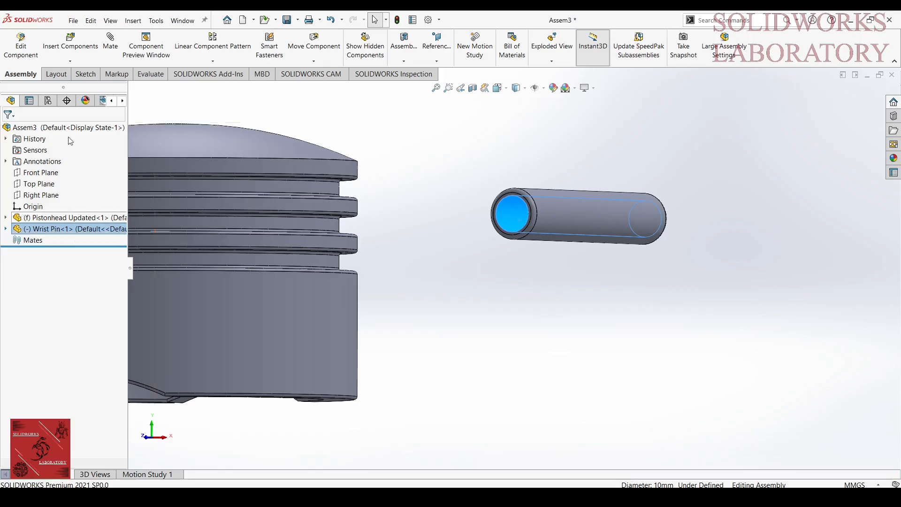
pyautogui.moveTo(392, 286); pyautogui.dragTo(407, 197, button='middle')
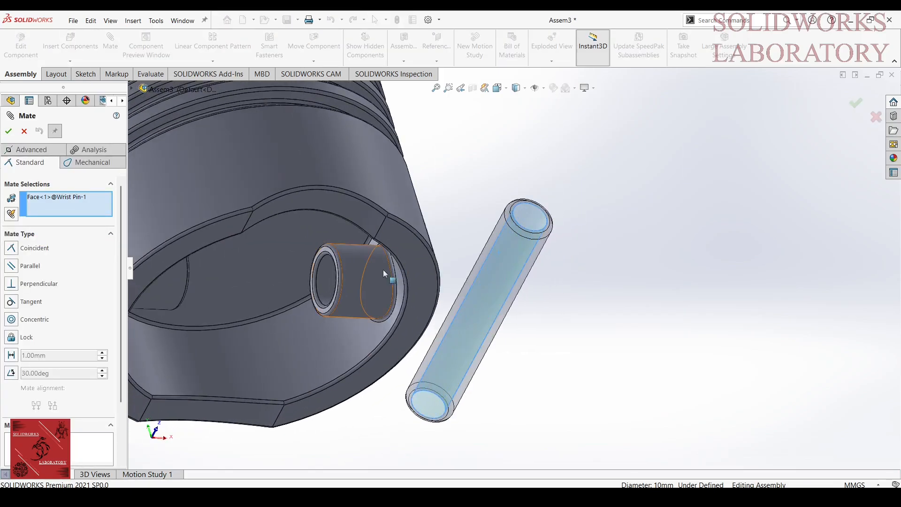
pyautogui.click(331, 293)
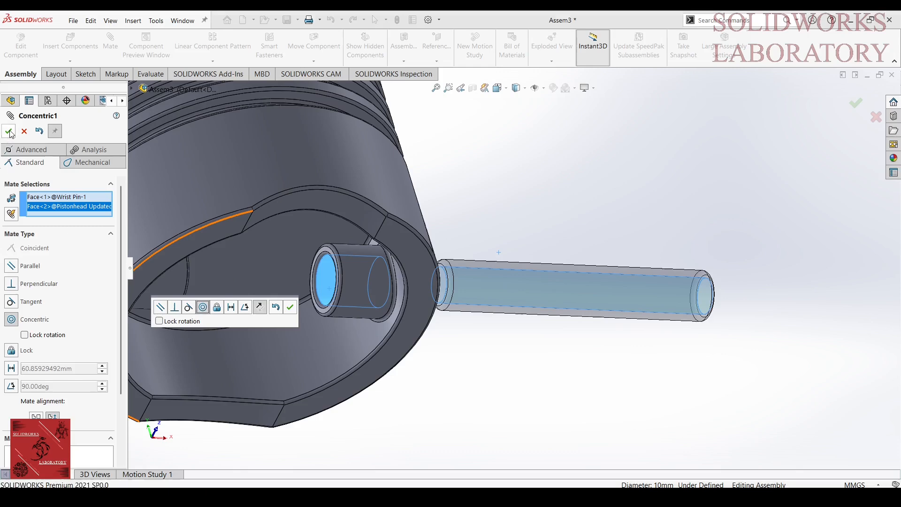
# - Add a parallel mate between the flat inner crown face of the piston head and the assembly's Top Plane
pyautogui.rightClick(219, 269)
pyautogui.click(253, 282)
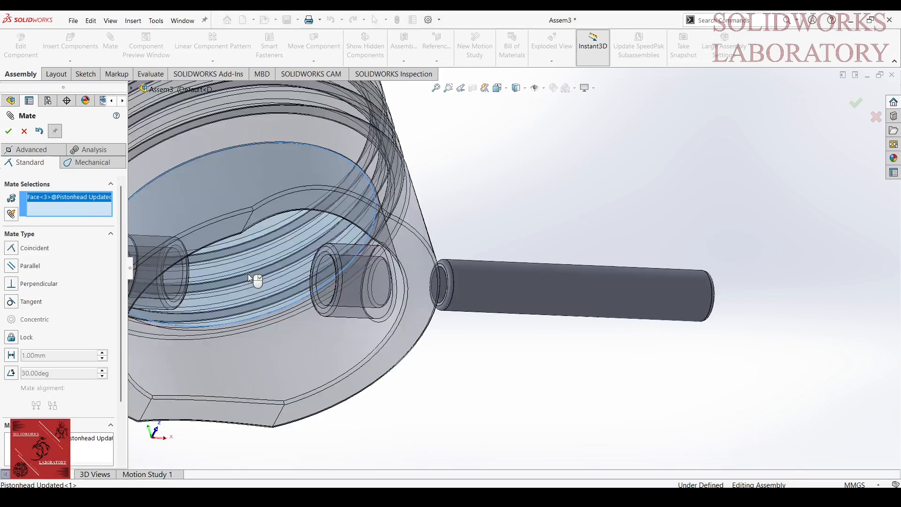
pyautogui.click(132, 89)
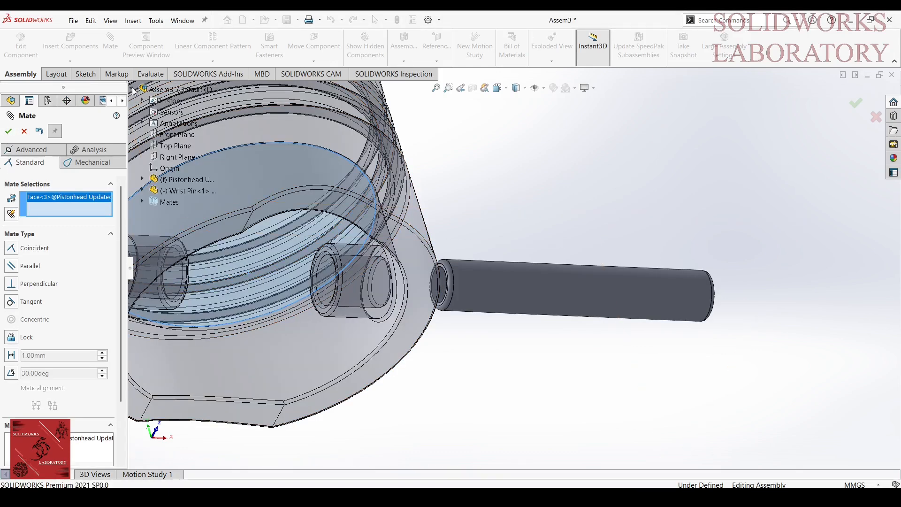
pyautogui.click(181, 146)
pyautogui.moveTo(473, 191); pyautogui.dragTo(340, 210, button='middle')
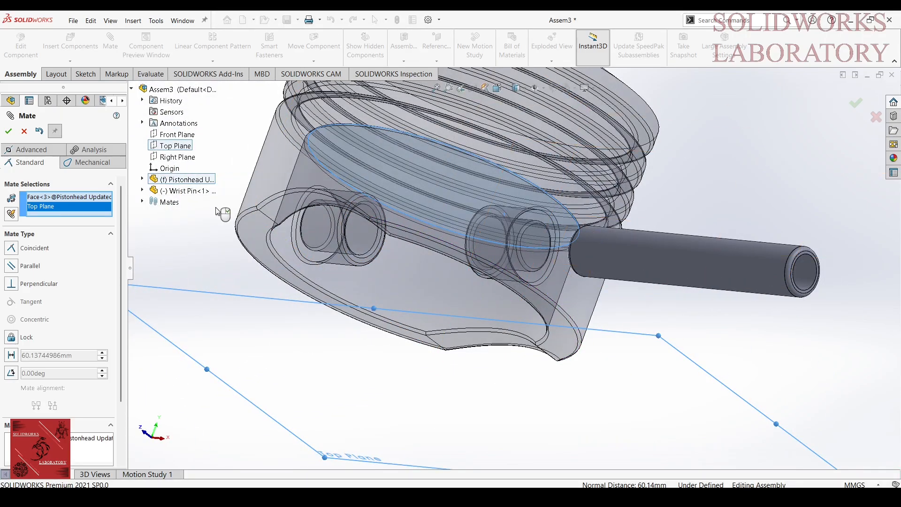
pyautogui.click(44, 264)
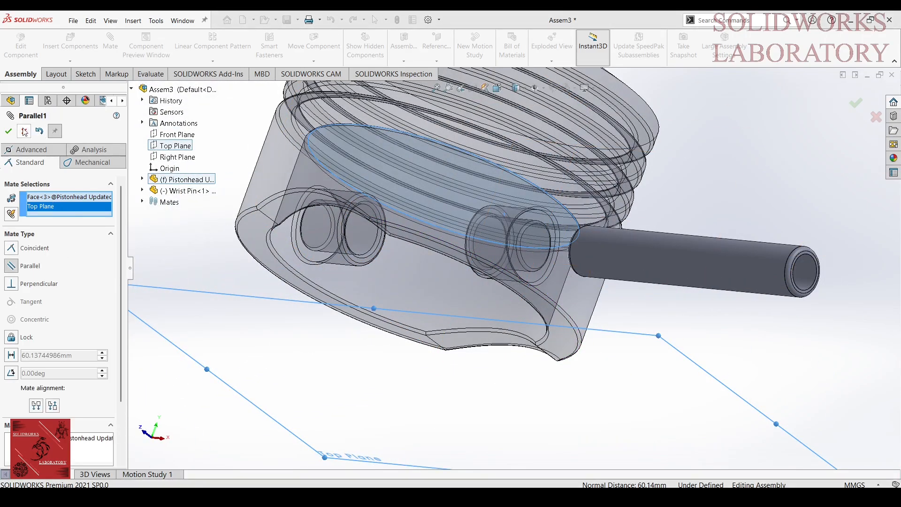
pyautogui.click(25, 131)
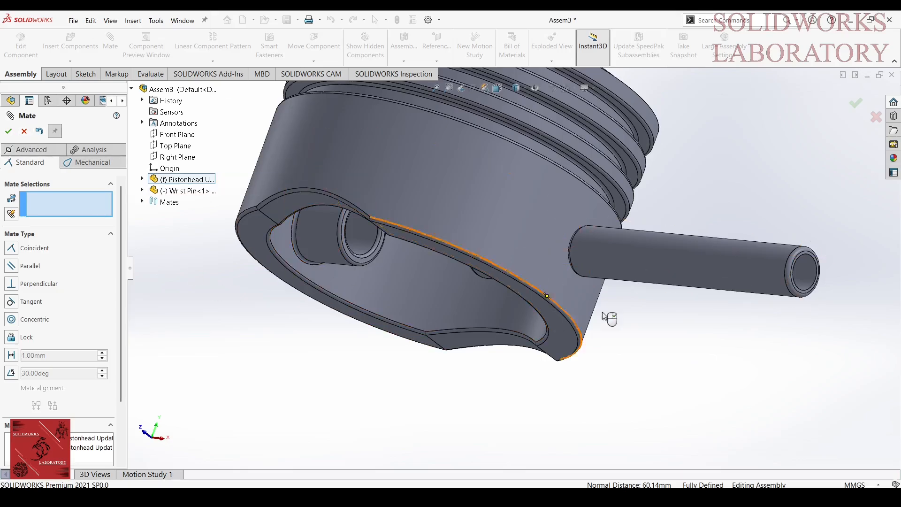
# - Move the wrist pin clear of the piston and add a tangent mate between its annular end face and the piston's pin boss rim
pyautogui.moveTo(636, 269); pyautogui.dragTo(717, 270)
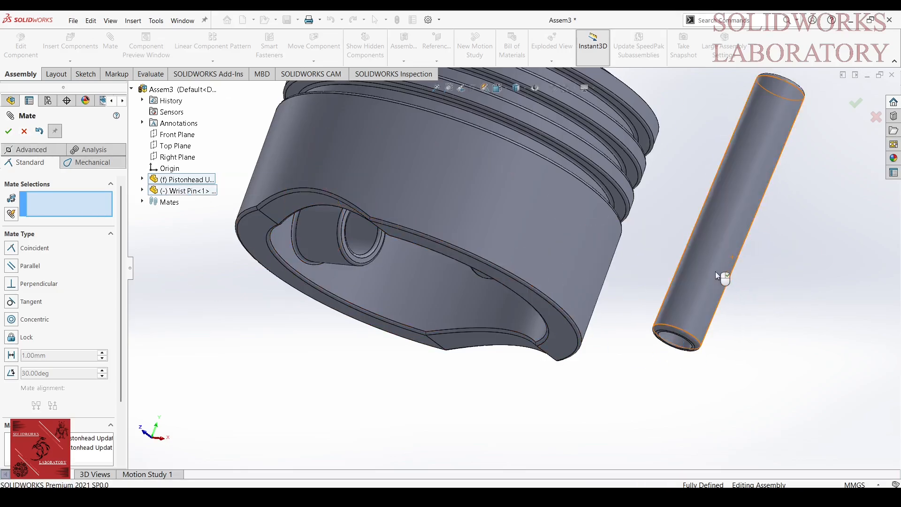
pyautogui.moveTo(692, 347); pyautogui.dragTo(687, 288, button='middle')
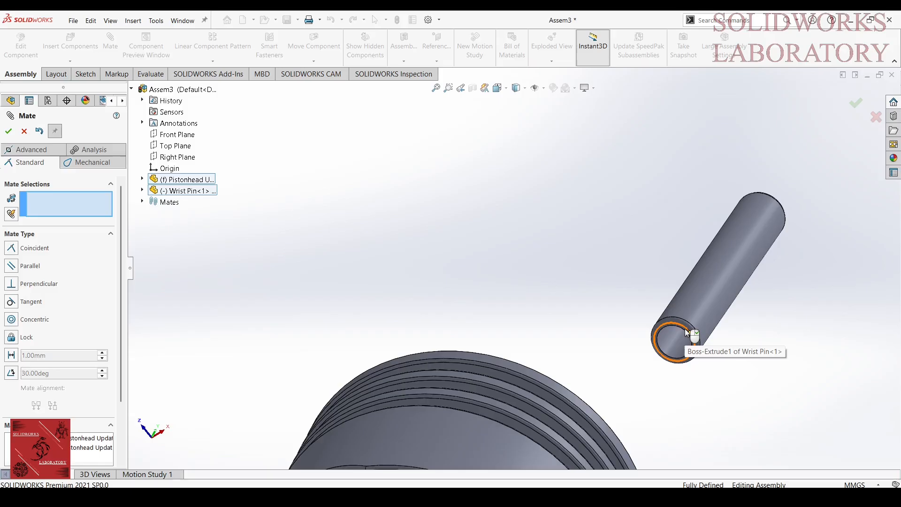
pyautogui.scroll(-5, 676, 331)
pyautogui.click(582, 330)
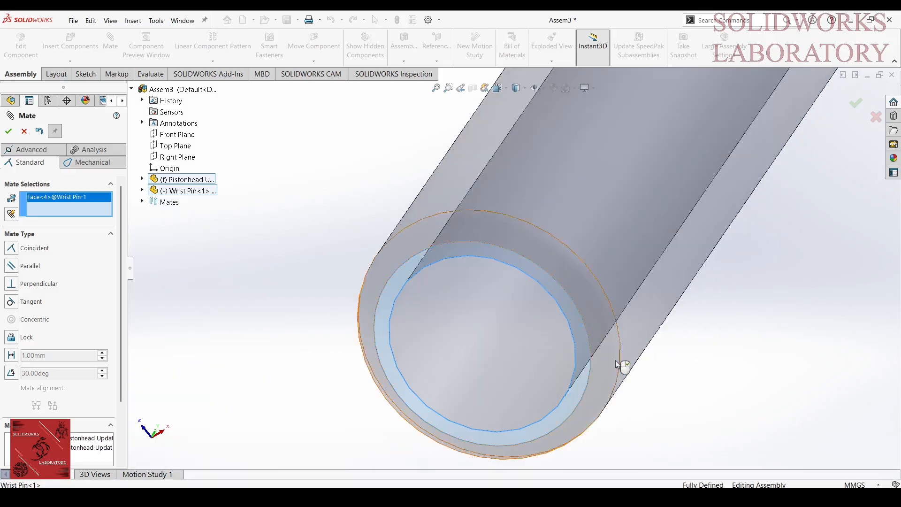
pyautogui.scroll(6, 650, 374)
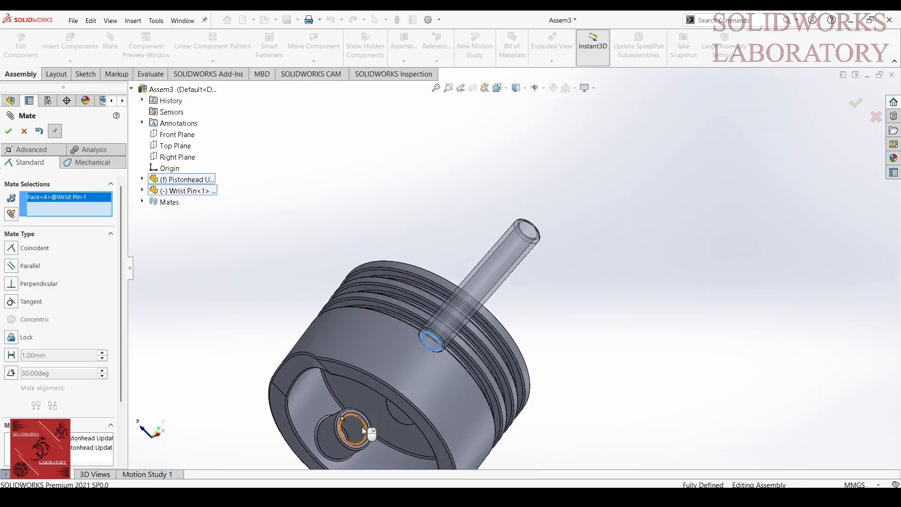
pyautogui.click(362, 430)
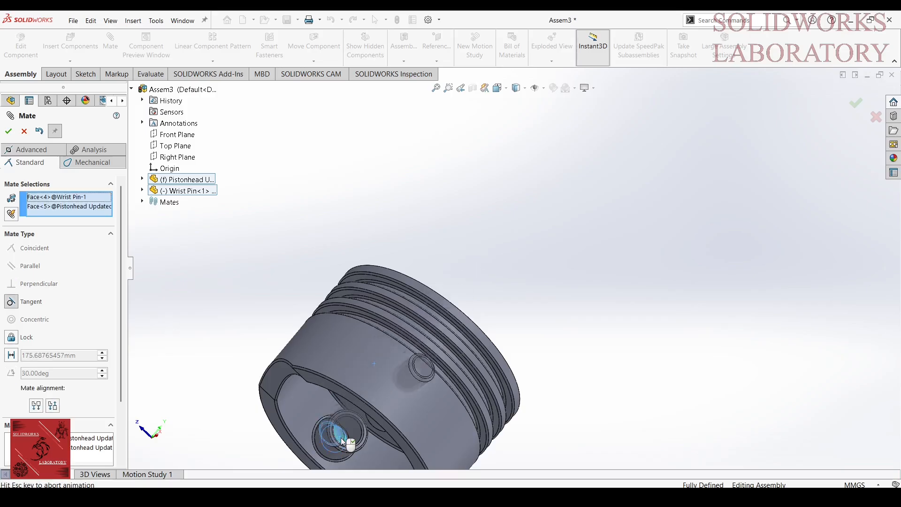
pyautogui.click(9, 133)
pyautogui.click(9, 133)
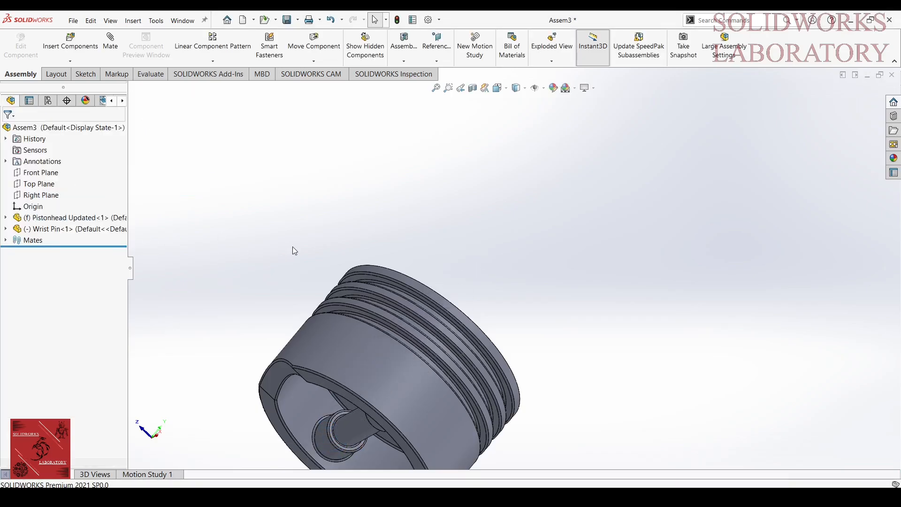
# - Inspect the wrist pin inside the piston head from below and test whether it can still be moved
pyautogui.moveTo(292, 246); pyautogui.dragTo(541, 391, button='middle')
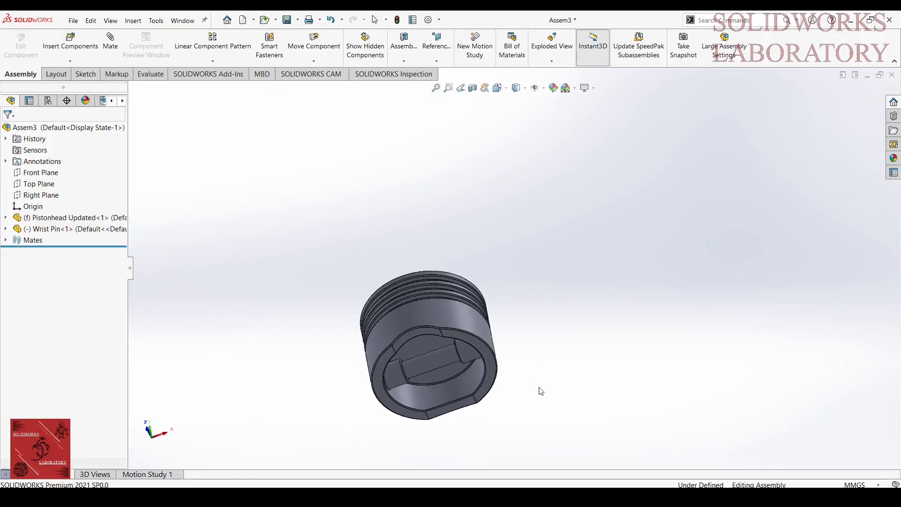
pyautogui.moveTo(441, 361); pyautogui.dragTo(451, 377)
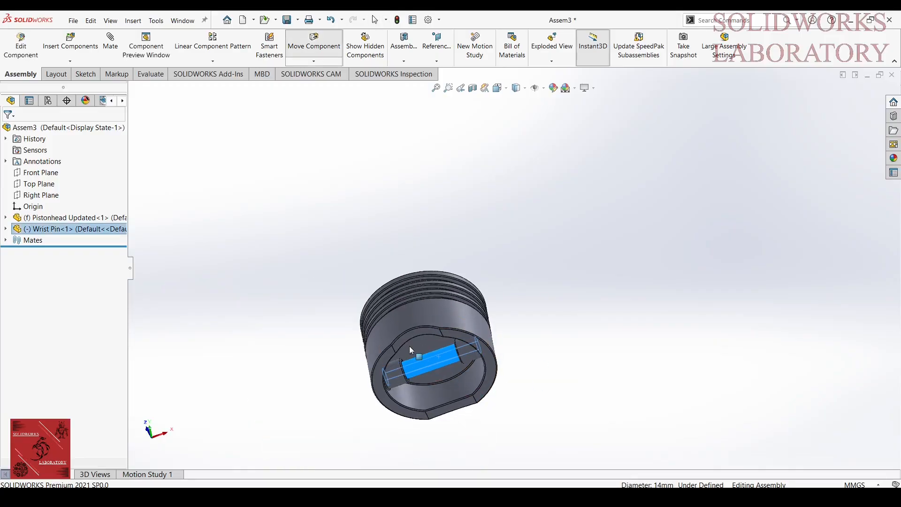
pyautogui.moveTo(586, 348); pyautogui.dragTo(554, 403, button='middle')
pyautogui.click(467, 316)
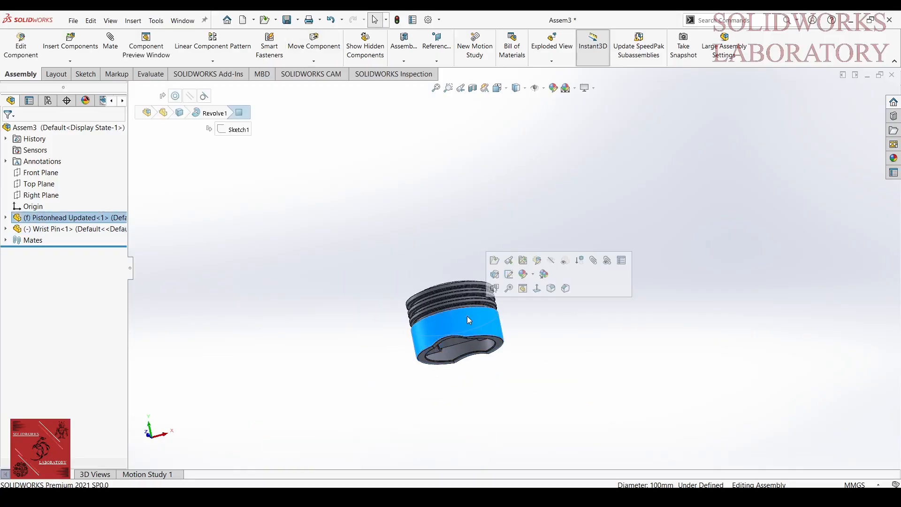
pyautogui.rightClick(475, 326)
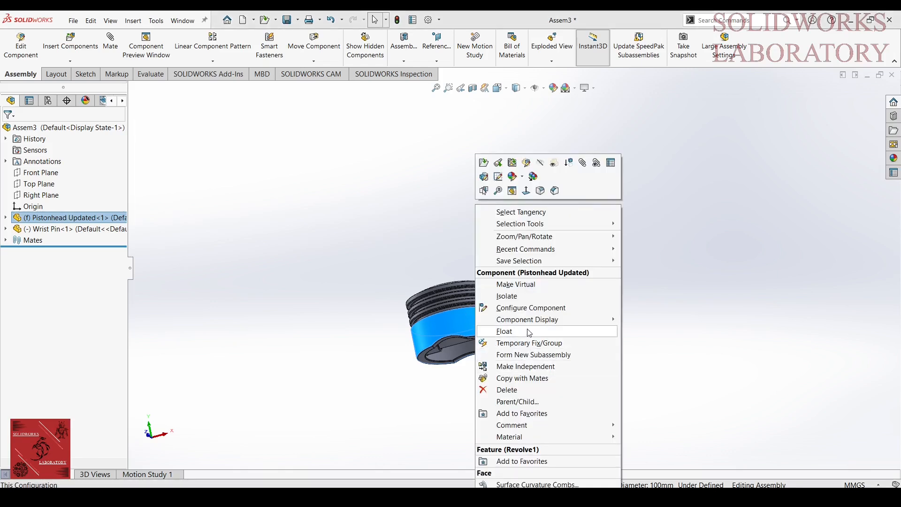
pyautogui.click(733, 345)
# - Insert the Connecting rod.SLDPRT part into the assembly and place it beside the piston
pyautogui.scroll(3, 618, 334)
pyautogui.moveTo(549, 314); pyautogui.dragTo(525, 297, button='middle')
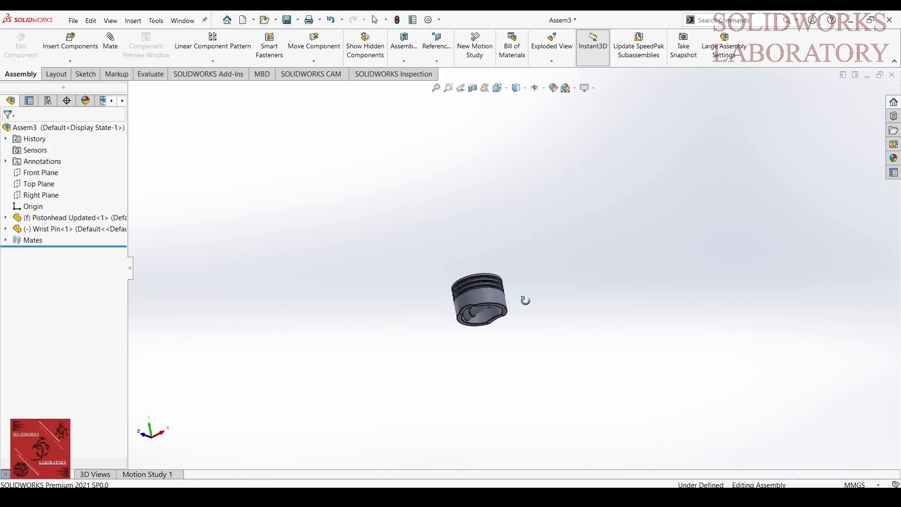
pyautogui.click(70, 61)
pyautogui.click(80, 70)
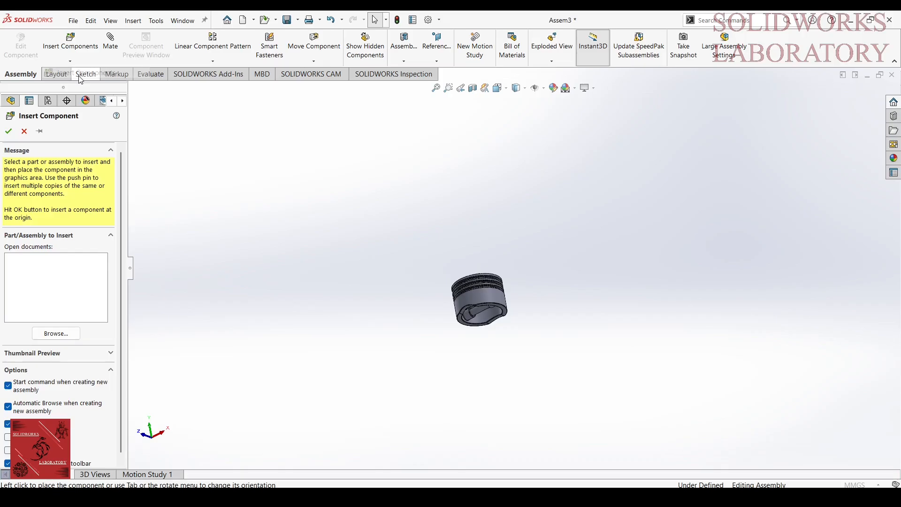
pyautogui.click(458, 174)
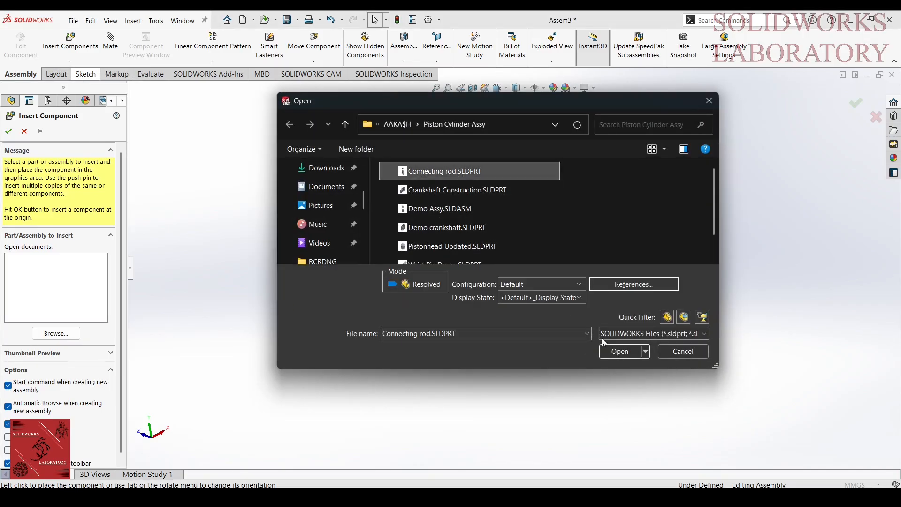
pyautogui.click(611, 351)
pyautogui.click(583, 304)
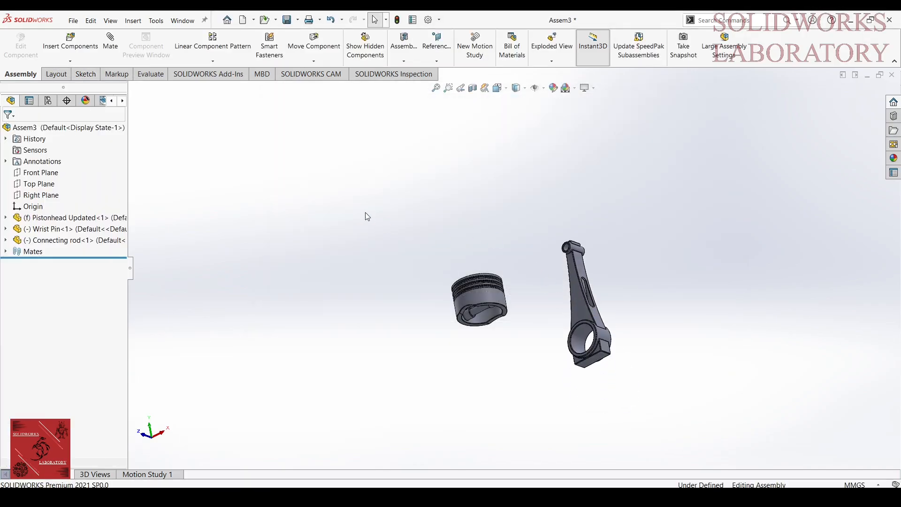
# - Add a concentric mate between the connecting rod's small-end bore and the cylindrical pin boss face inside the piston head
pyautogui.scroll(-5, 587, 216)
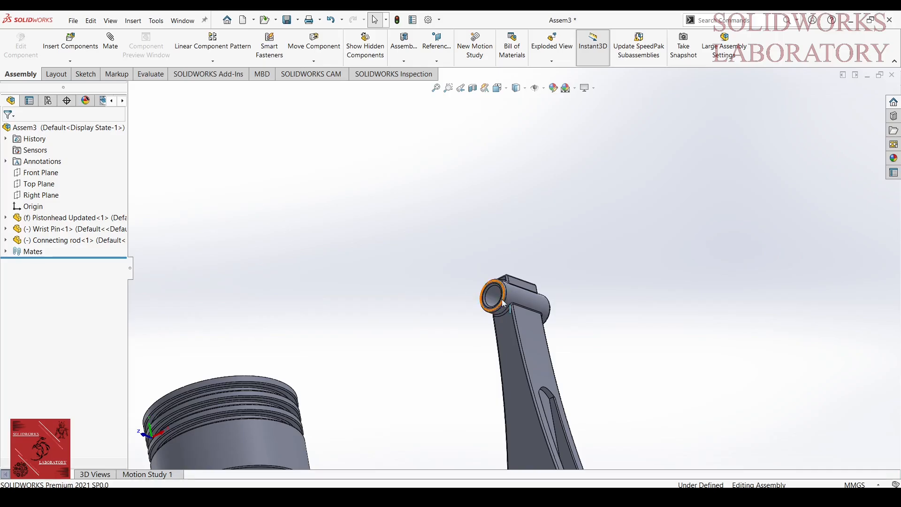
pyautogui.click(494, 297)
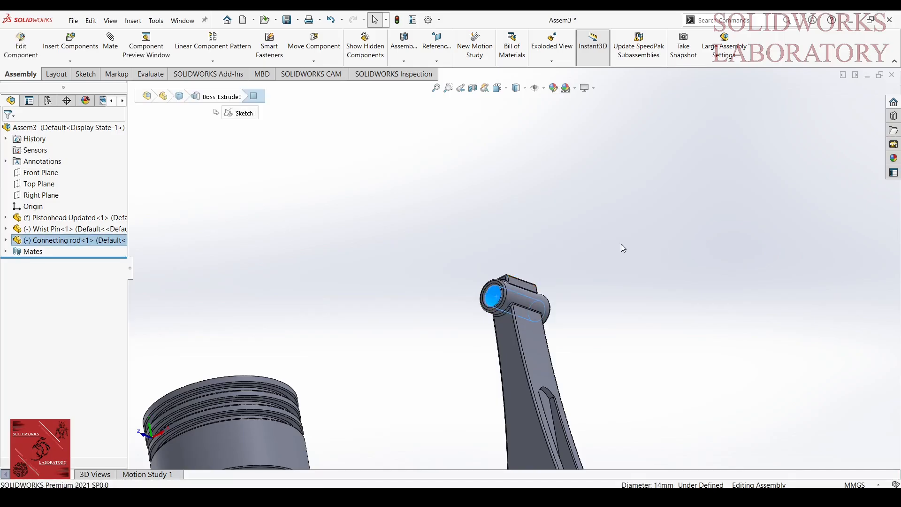
pyautogui.press('m')
pyautogui.scroll(5, 393, 372)
pyautogui.moveTo(394, 371); pyautogui.dragTo(419, 303, button='middle')
pyautogui.scroll(-6, 415, 358)
pyautogui.scroll(-2, 415, 357)
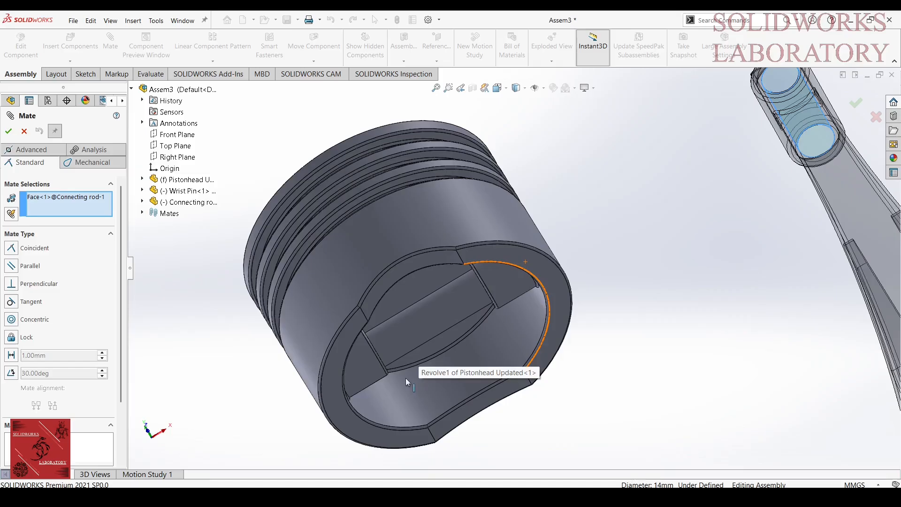
pyautogui.rightClick(407, 342)
pyautogui.rightClick(399, 327)
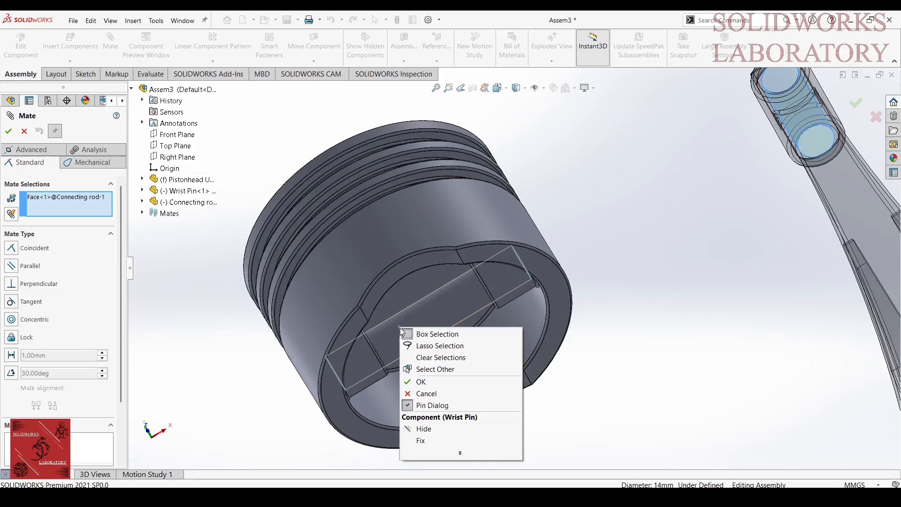
pyautogui.rightClick(676, 345)
pyautogui.click(360, 368)
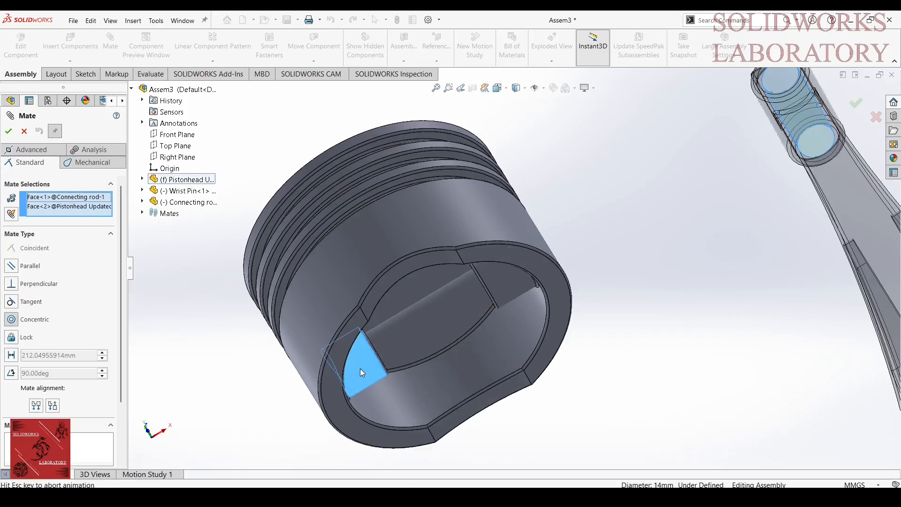
pyautogui.click(8, 132)
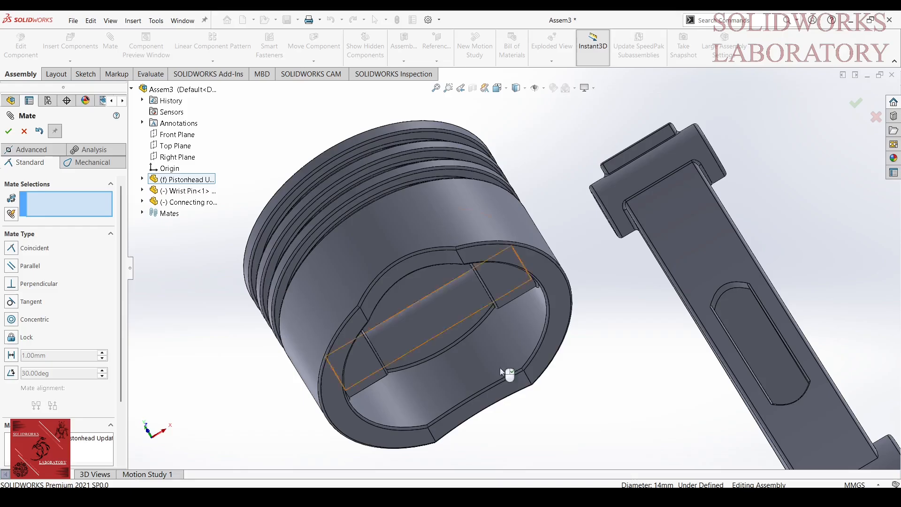
# - Add a coincident mate between the connecting rod's small-end side face and the end face of the piston's pin boss
pyautogui.moveTo(513, 372); pyautogui.dragTo(596, 281, button='middle')
pyautogui.scroll(-6, 626, 254)
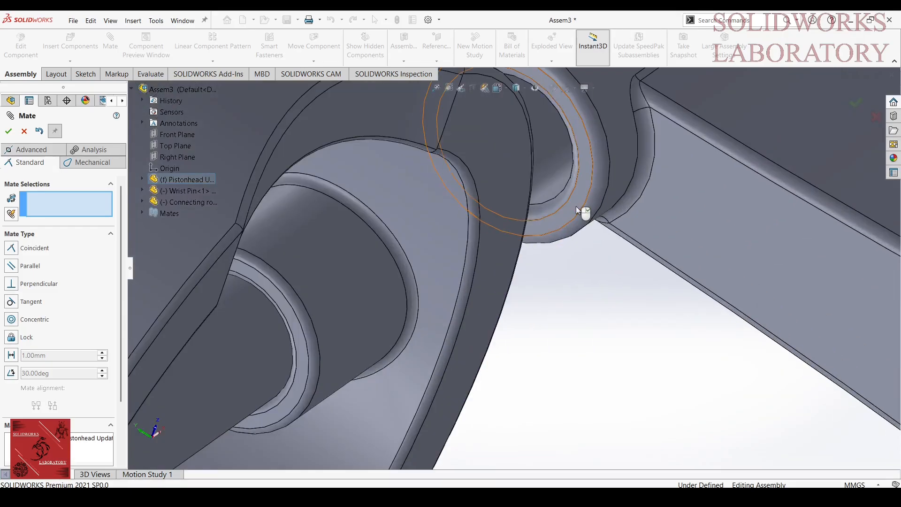
pyautogui.click(576, 207)
pyautogui.moveTo(548, 354); pyautogui.dragTo(640, 384, button='middle')
pyautogui.click(714, 370)
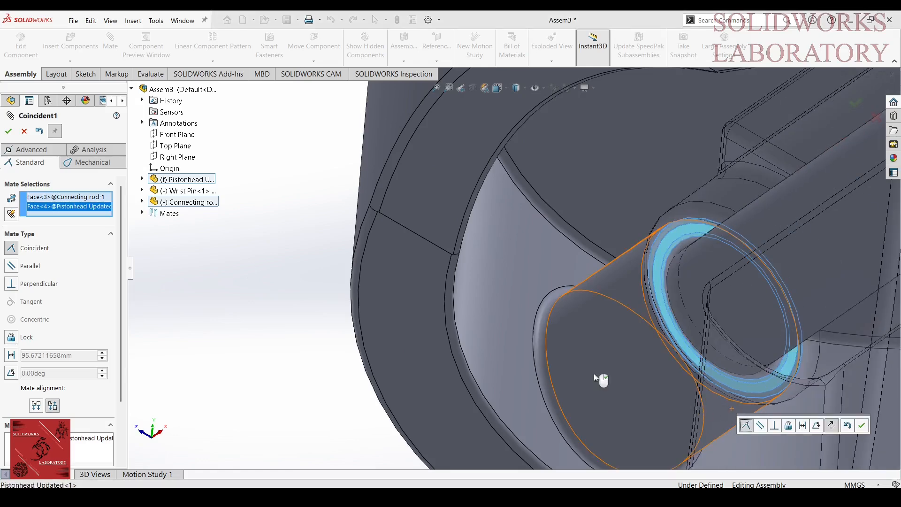
pyautogui.rightClick(602, 379)
pyautogui.moveTo(357, 350); pyautogui.dragTo(370, 316, button='middle')
pyautogui.click(8, 132)
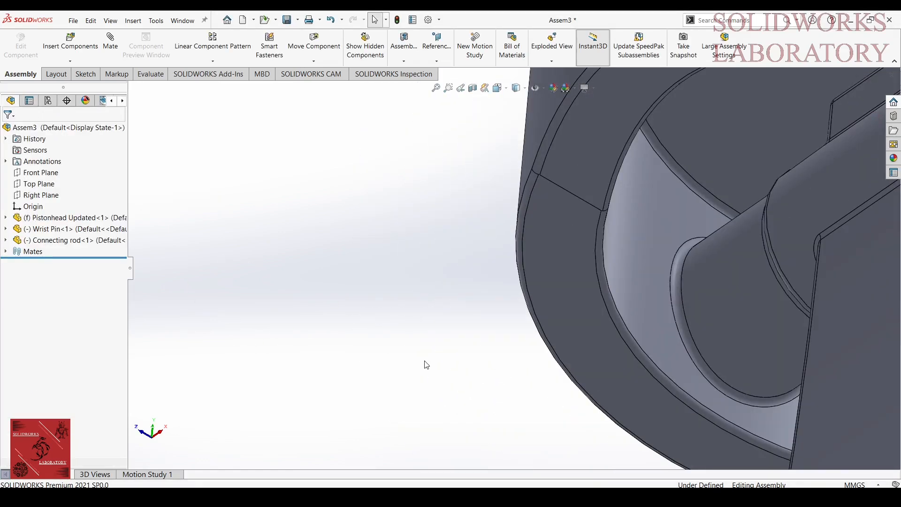
# - Make the piston head transparent and check the wrist pin and connecting rod inside it from the front
pyautogui.scroll(3, 428, 362)
pyautogui.click(579, 167)
pyautogui.click(678, 111)
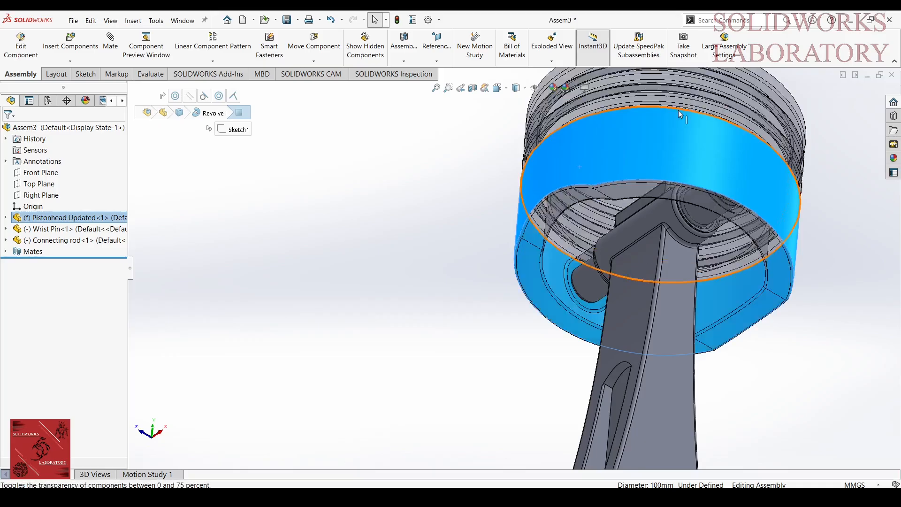
pyautogui.hotkey('ctrl', '1')
pyautogui.click(437, 266)
pyautogui.scroll(-3, 491, 224)
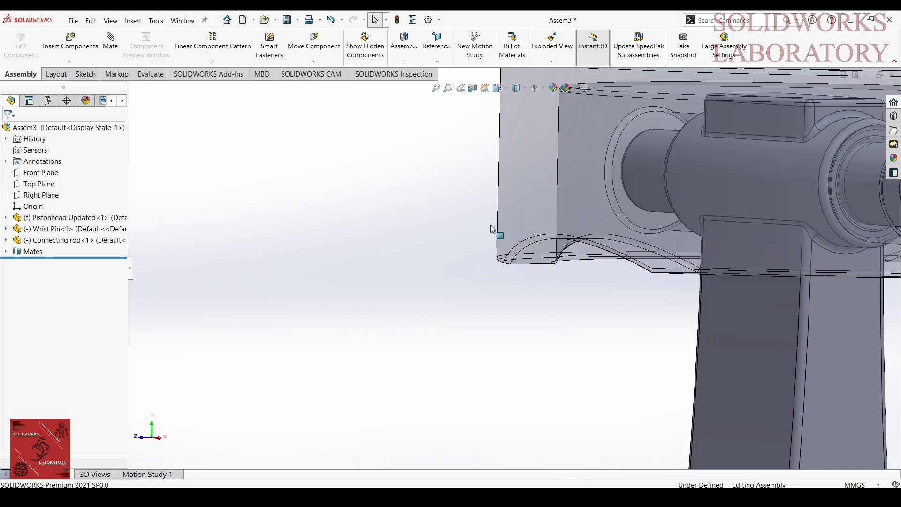
pyautogui.scroll(3, 463, 250)
pyautogui.moveTo(463, 246); pyautogui.dragTo(497, 221, button='middle')
# - Mate the flat top face of the connecting rod's small end with the flat inner crown face of the piston head
pyautogui.click(554, 189)
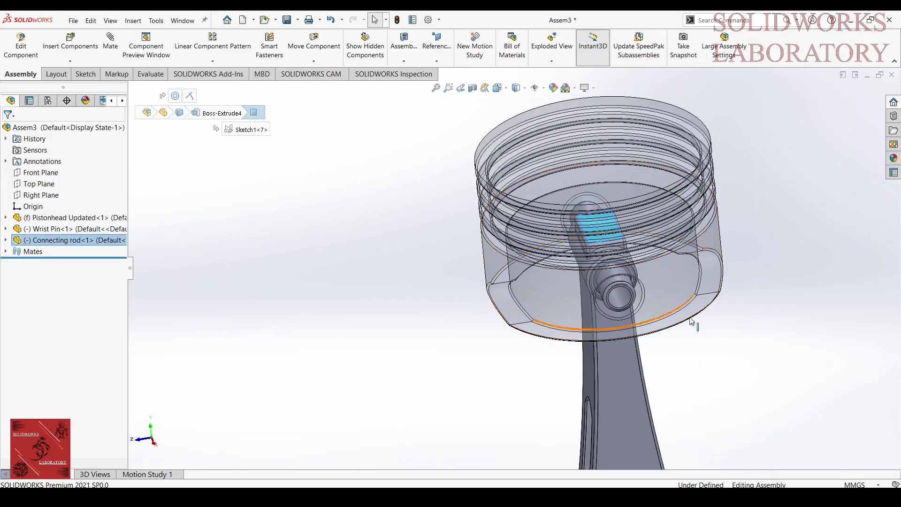
pyautogui.moveTo(690, 319); pyautogui.dragTo(632, 260, button='middle')
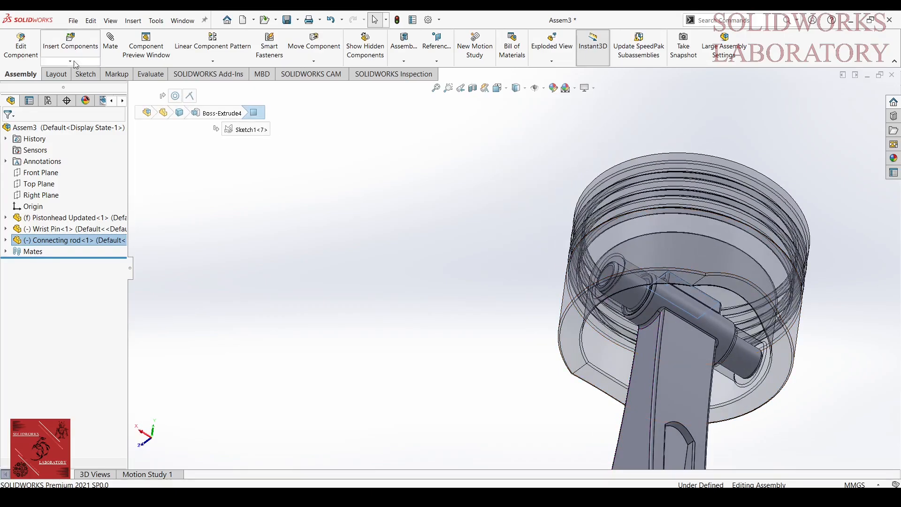
pyautogui.click(110, 46)
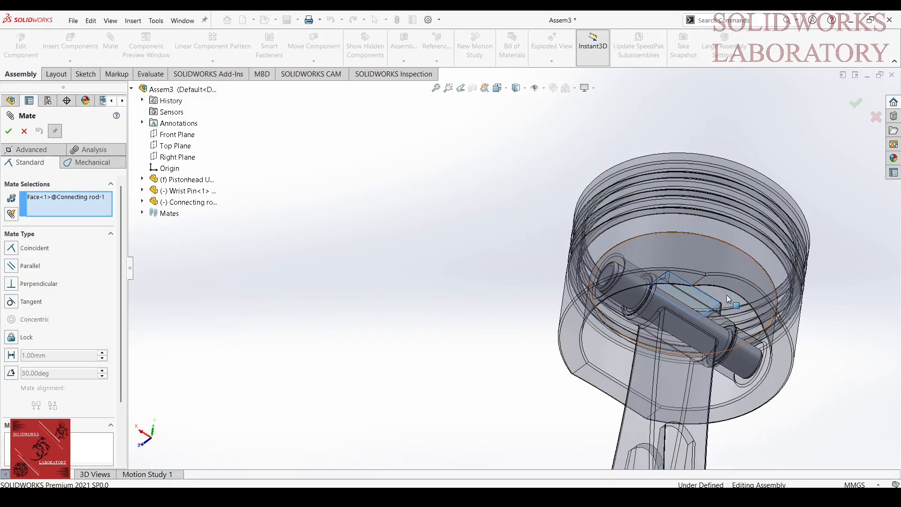
pyautogui.click(655, 254)
pyautogui.click(8, 131)
pyautogui.click(8, 131)
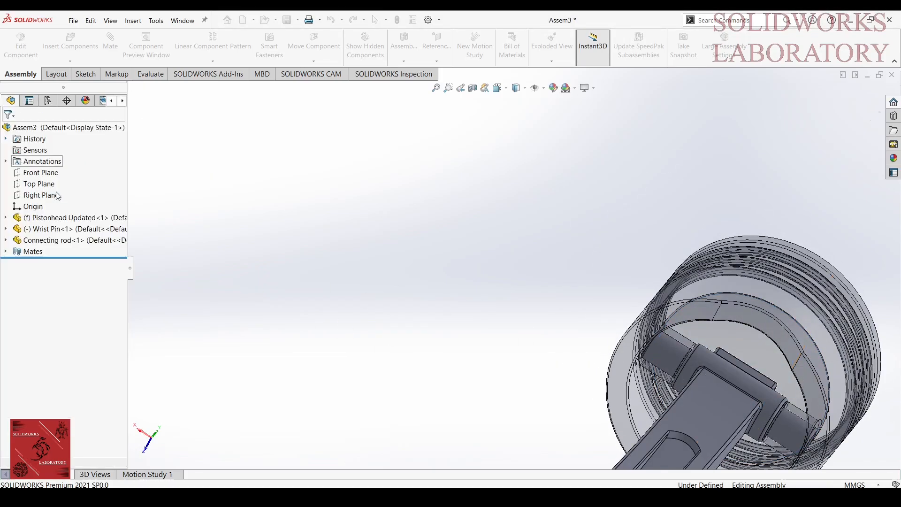
pyautogui.moveTo(453, 350); pyautogui.dragTo(561, 243, button='middle')
pyautogui.scroll(-5, 635, 289)
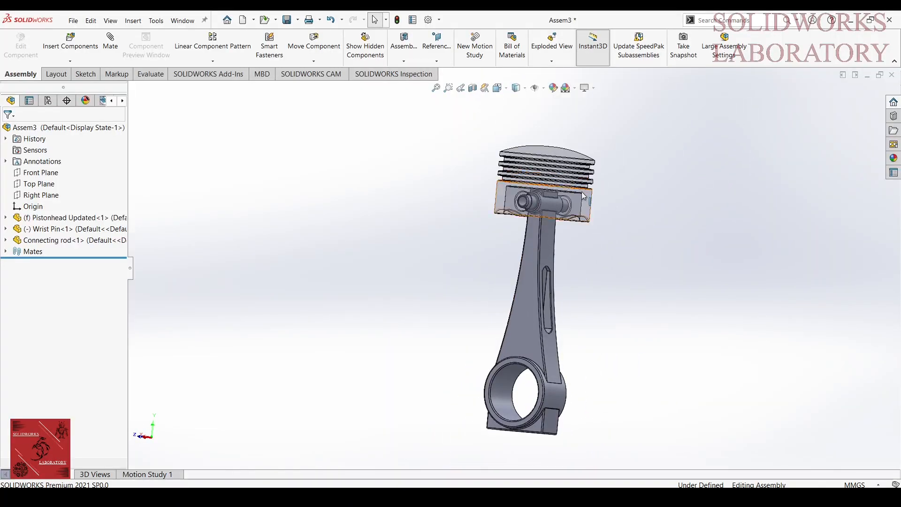
# - Turn off the piston head's transparency so it is displayed as opaque again
pyautogui.rightClick(583, 193)
pyautogui.click(383, 227)
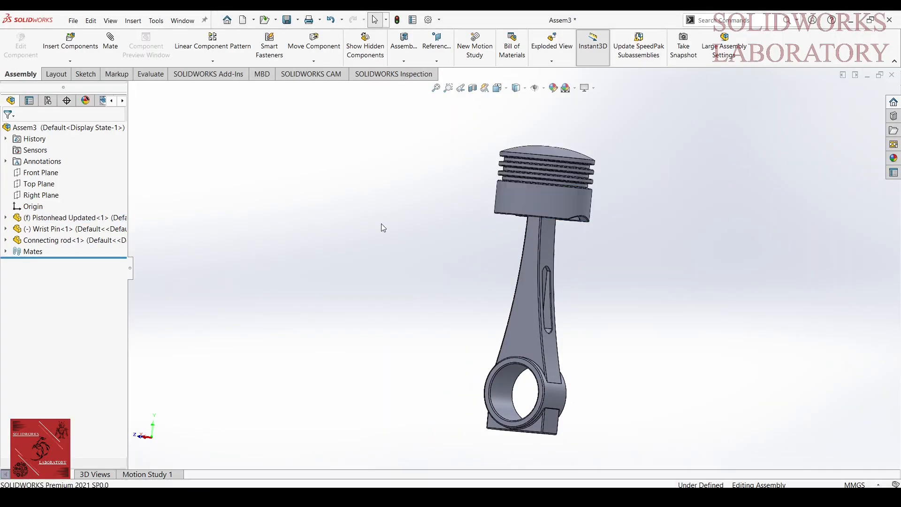
pyautogui.moveTo(381, 227); pyautogui.dragTo(412, 233, button='middle')
# - Add a parallel mate between the connecting rod's flat shank face and the assembly's Right Plane
pyautogui.click(547, 310)
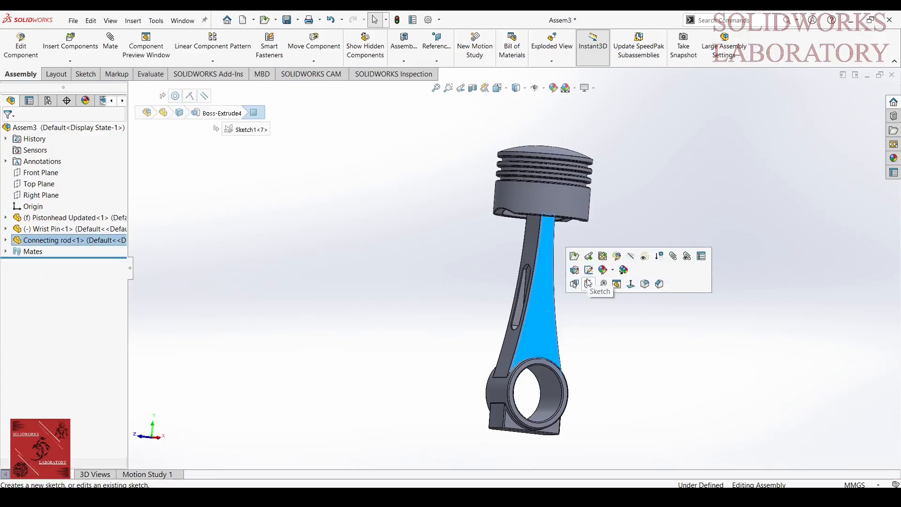
pyautogui.click(673, 256)
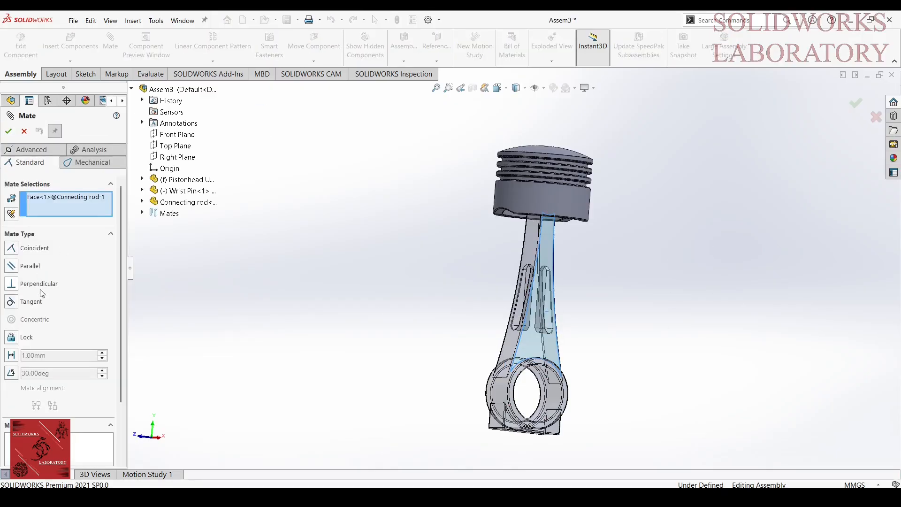
pyautogui.click(174, 157)
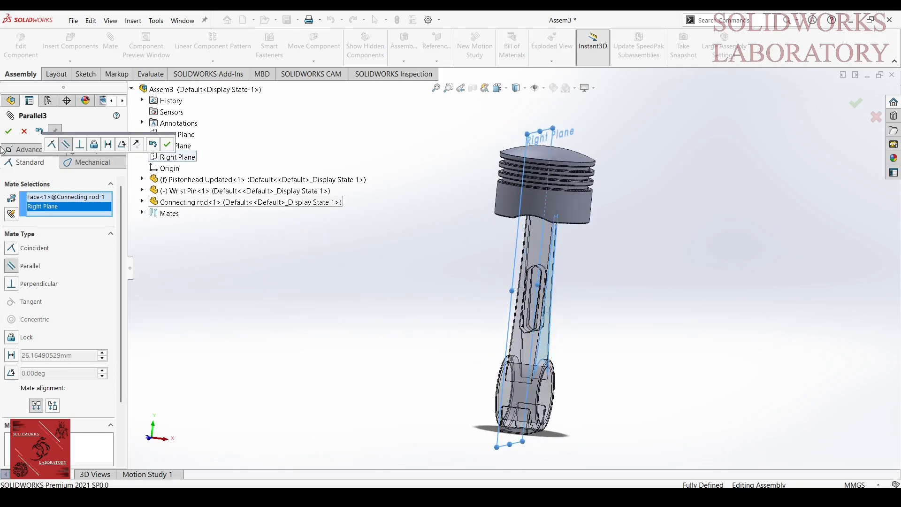
pyautogui.click(9, 132)
pyautogui.click(9, 133)
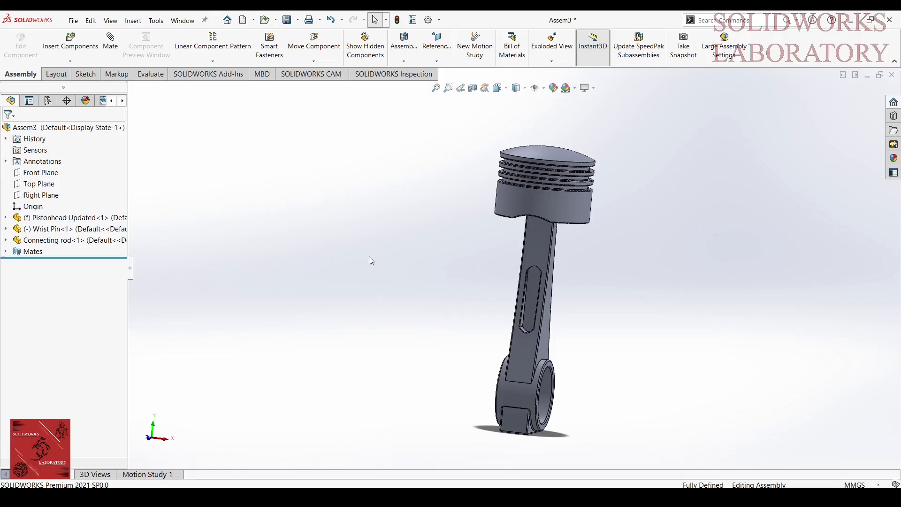
# - Try to move the connecting rod's big end to test the assembly's remaining freedom of movement
pyautogui.moveTo(365, 252)
pyautogui.mouseDown(button='middle')
pyautogui.moveTo(255, 251)
pyautogui.moveTo(334, 296)
pyautogui.moveTo(346, 248)
pyautogui.moveTo(362, 266)
pyautogui.mouseUp(button='middle')
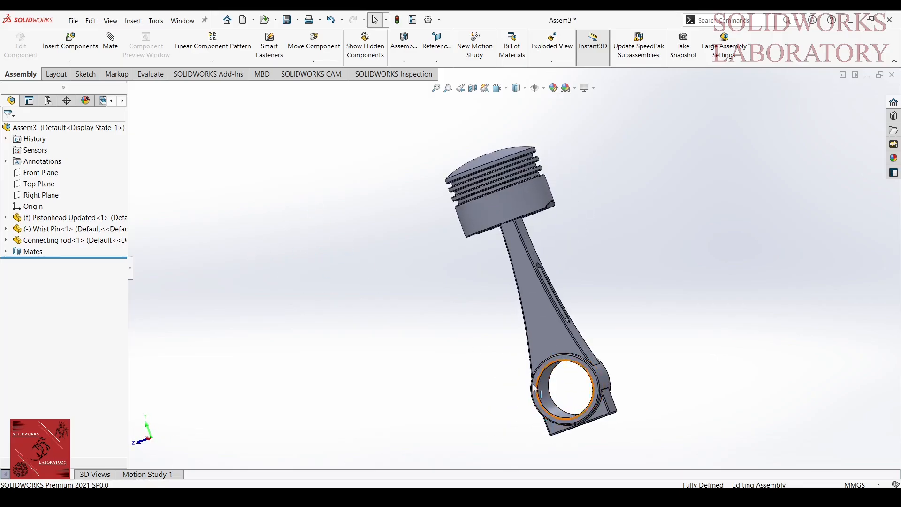
pyautogui.moveTo(547, 341); pyautogui.dragTo(614, 336)
pyautogui.moveTo(614, 336); pyautogui.dragTo(496, 259, button='middle')
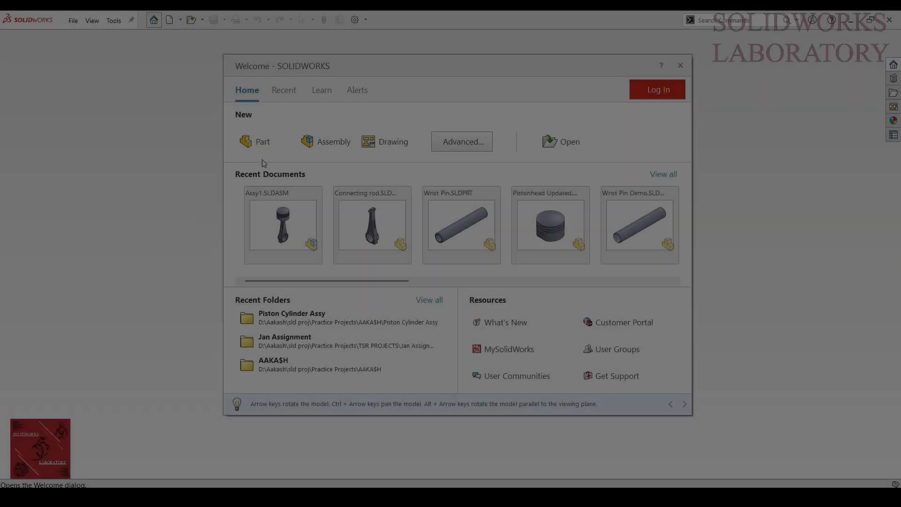
# - Create a new assembly and place Assy1.SLDASM with Crankshaft Construction.SLDPRT beside it
pyautogui.click(326, 140)
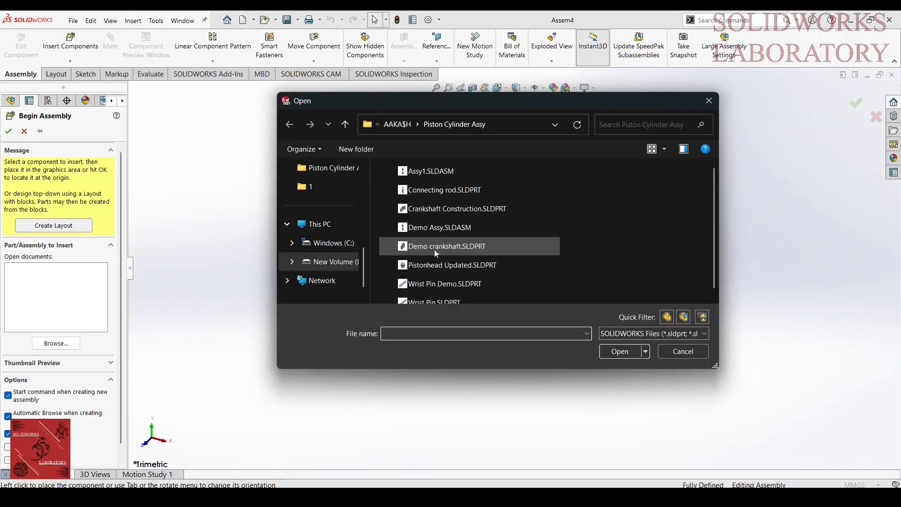
pyautogui.click(443, 172)
pyautogui.scroll(-1, 435, 193)
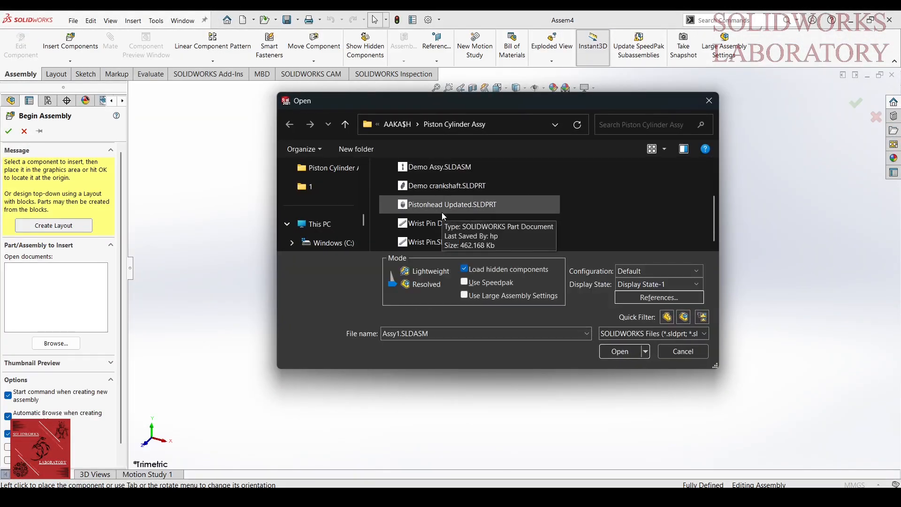
pyautogui.scroll(-1, 437, 199)
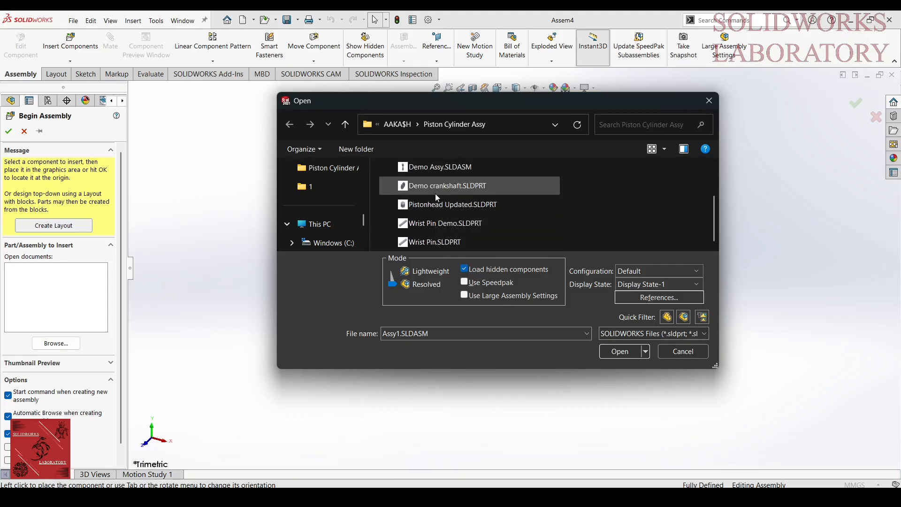
pyautogui.scroll(2, 437, 197)
pyautogui.keyDown('ctrl'); pyautogui.click(446, 212); pyautogui.keyUp('ctrl')
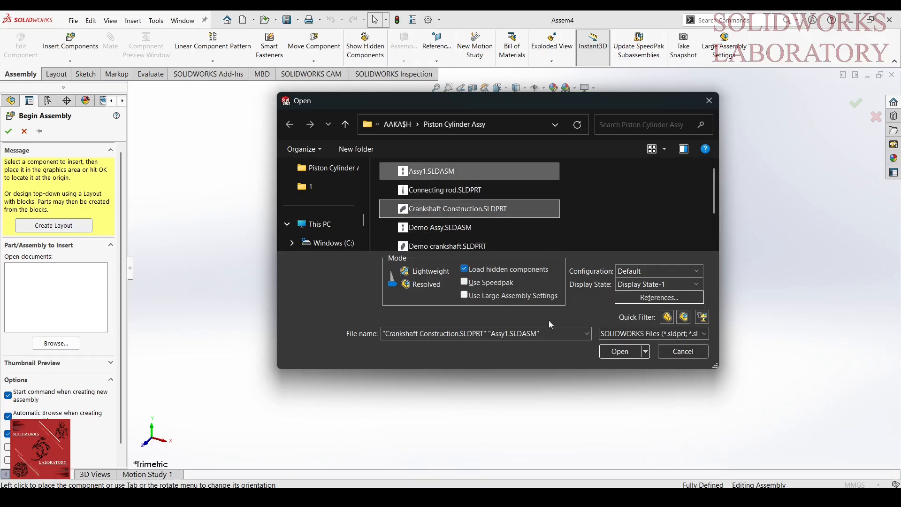
pyautogui.click(620, 351)
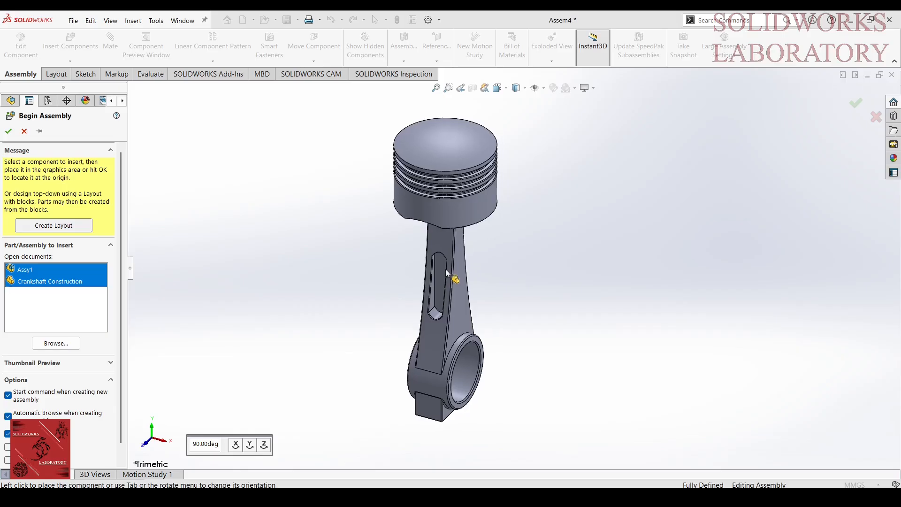
pyautogui.click(445, 269)
pyautogui.click(586, 268)
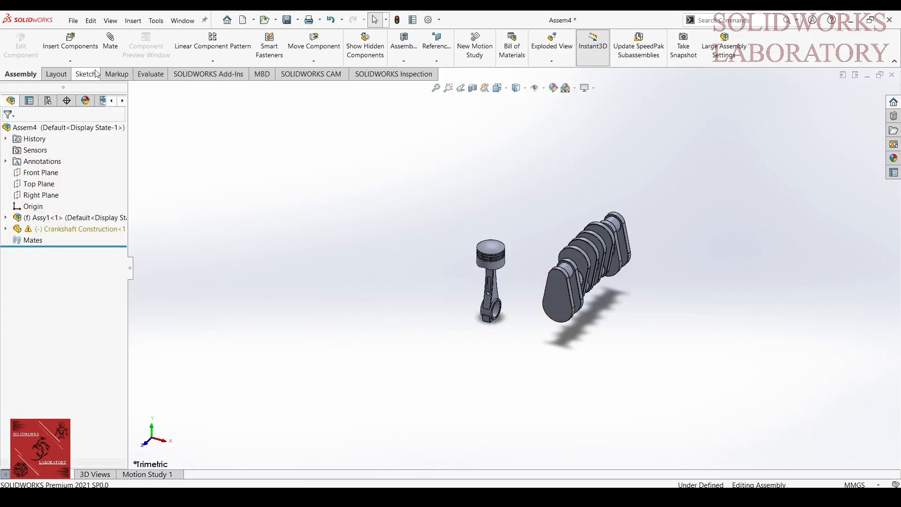
# - Add a concentric mate between the crankshaft's first crankpin and the connecting rod's big-end bore
pyautogui.moveTo(513, 235); pyautogui.dragTo(515, 226, button='middle')
pyautogui.scroll(5, 519, 211)
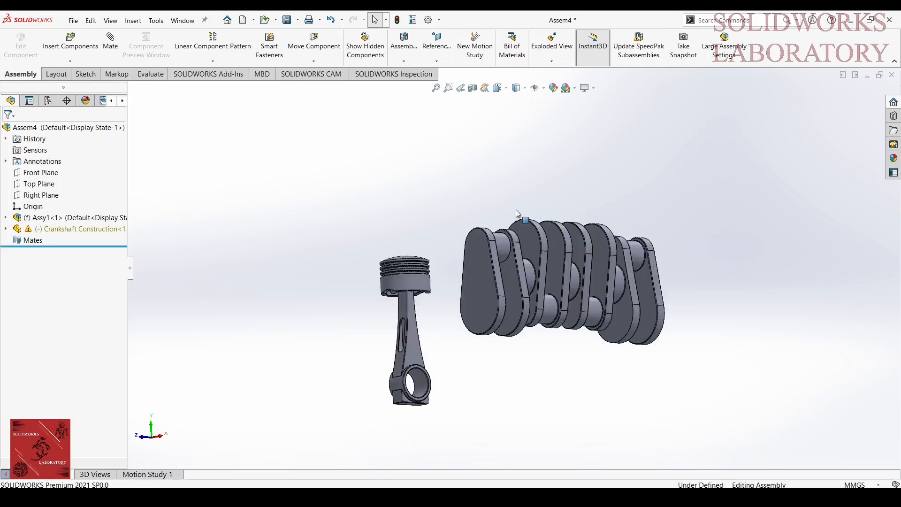
pyautogui.click(499, 280)
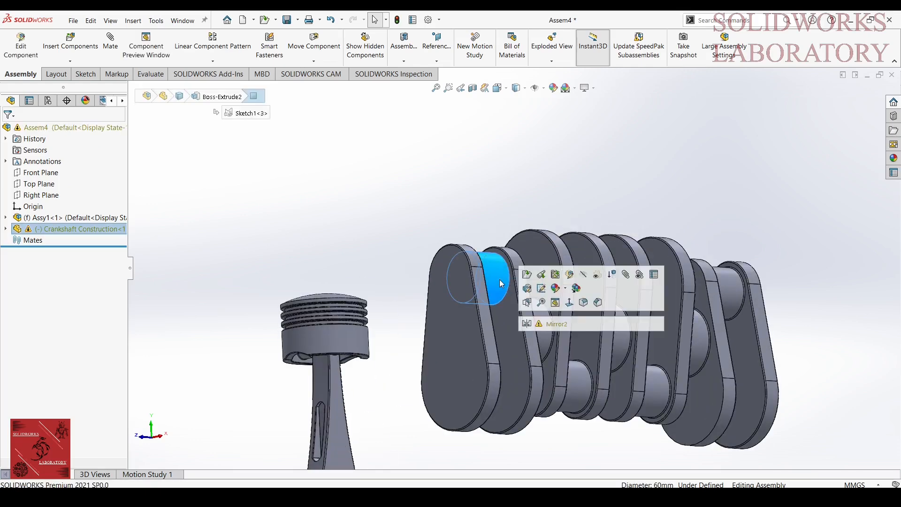
pyautogui.click(636, 275)
pyautogui.press('z')
pyautogui.press('z')
pyautogui.press('z')
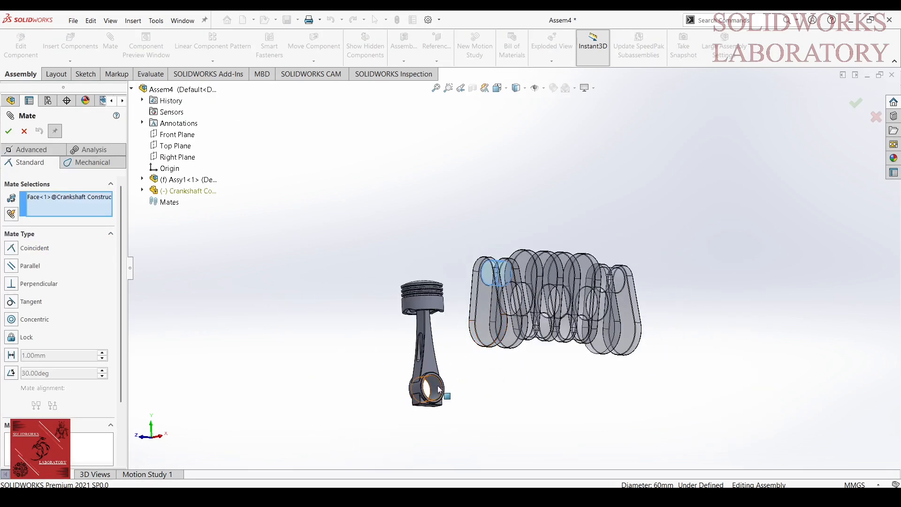
pyautogui.click(440, 389)
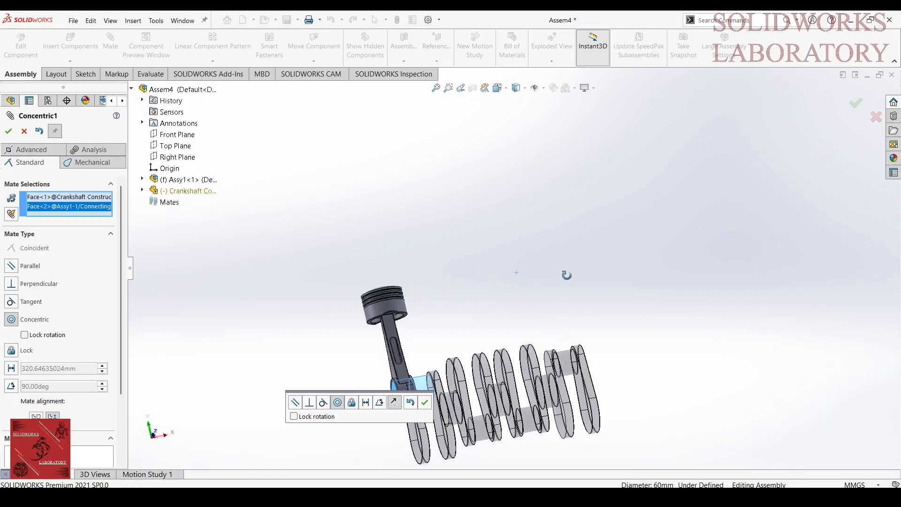
pyautogui.click(424, 404)
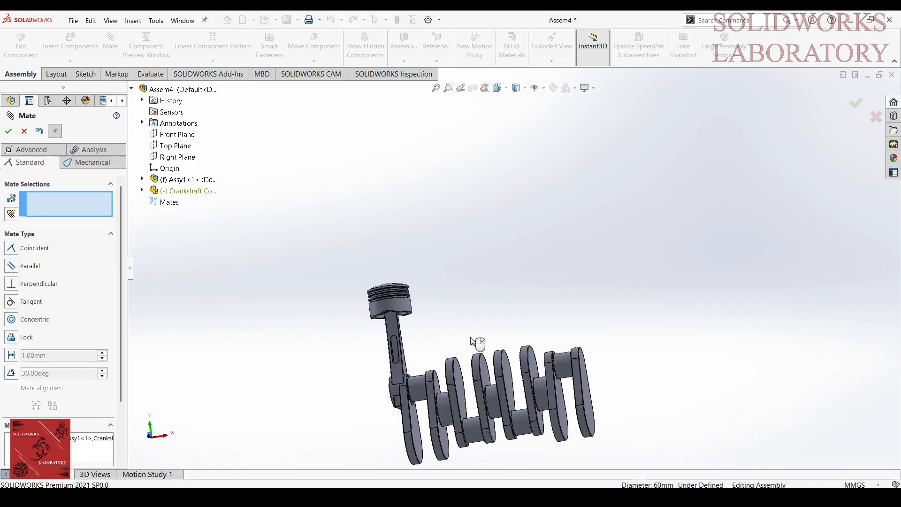
# - Add a coincident mate between the inner face of the crankshaft's first web and the side face of the connecting rod's big end
pyautogui.click(423, 407)
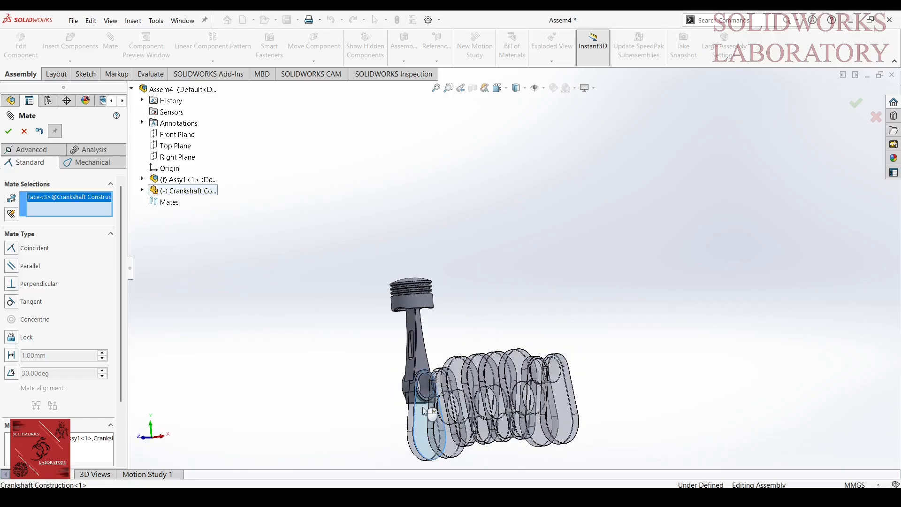
pyautogui.moveTo(493, 291); pyautogui.dragTo(611, 319, button='middle')
pyautogui.scroll(-5, 638, 334)
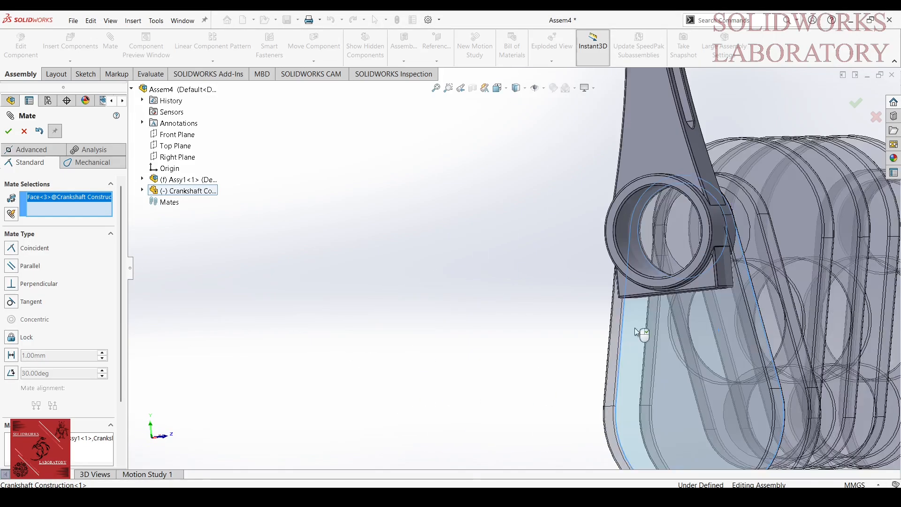
pyautogui.click(653, 283)
pyautogui.moveTo(480, 259); pyautogui.dragTo(417, 265, button='middle')
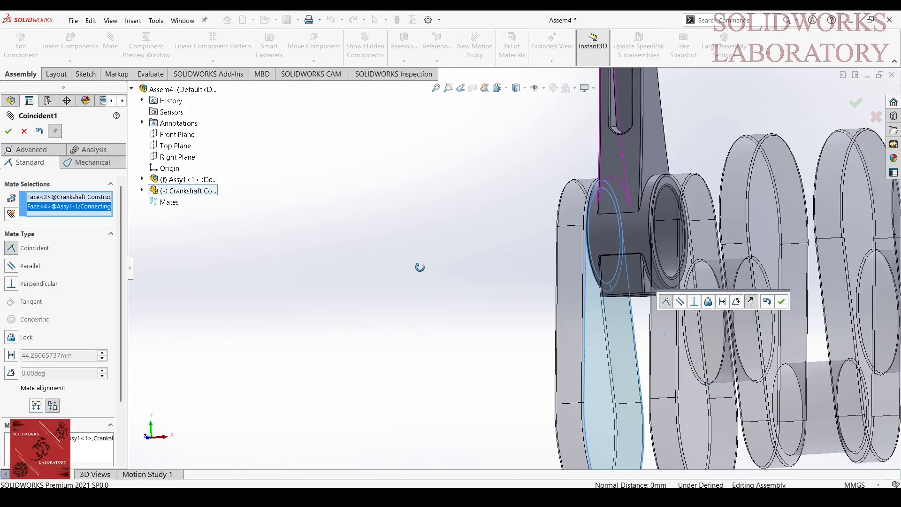
pyautogui.scroll(5, 473, 253)
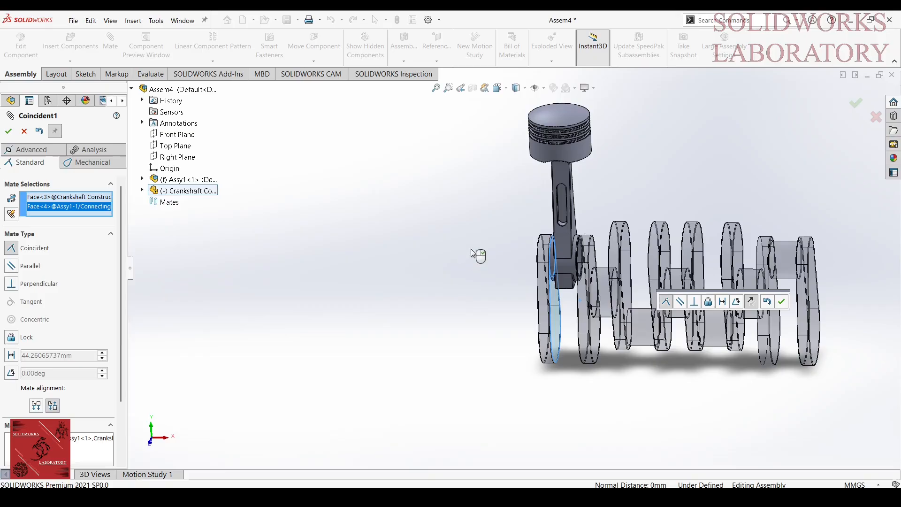
pyautogui.click(855, 104)
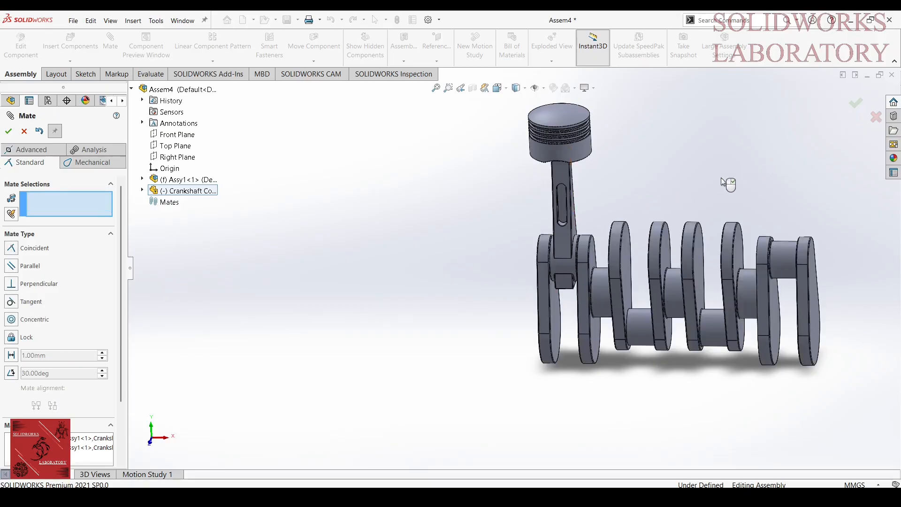
pyautogui.moveTo(722, 182); pyautogui.dragTo(637, 205, button='middle')
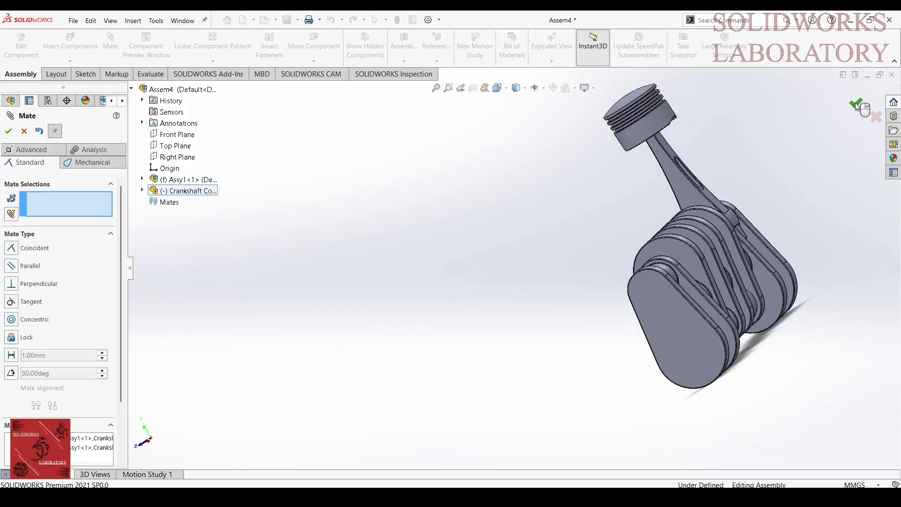
pyautogui.click(857, 107)
# - Swing the crankshaft upward about its first crankpin to test the motion on the connecting rod's big end
pyautogui.moveTo(807, 188); pyautogui.dragTo(774, 225, button='middle')
pyautogui.moveTo(652, 298); pyautogui.dragTo(599, 205)
pyautogui.moveTo(668, 256); pyautogui.dragTo(706, 146, button='middle')
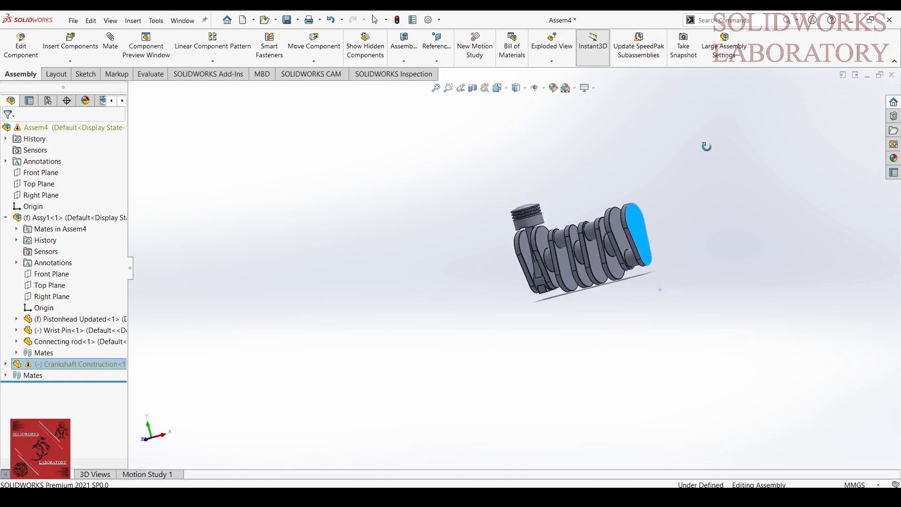
pyautogui.click(722, 271)
# - Insert a second copy of Assy1.SLDASM and place it in free space beside the crankshaft
pyautogui.click(70, 60)
pyautogui.click(97, 74)
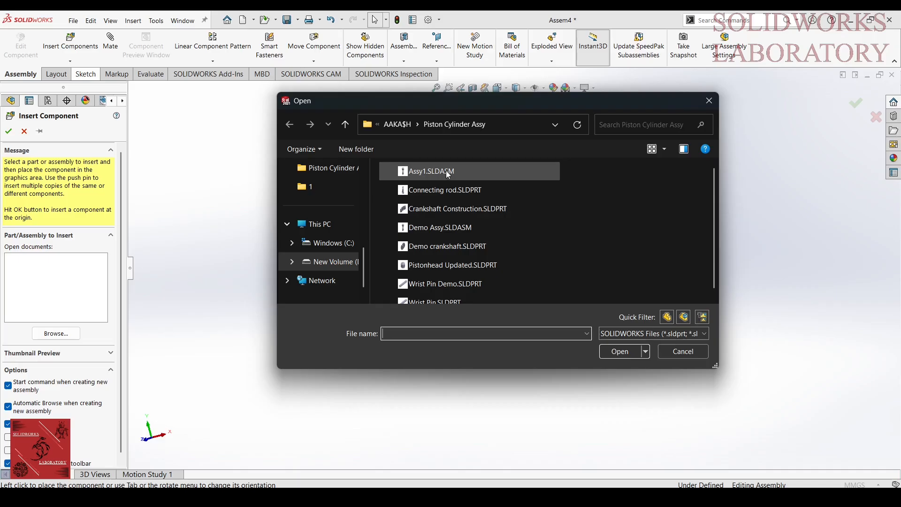
pyautogui.click(446, 171)
pyautogui.click(620, 351)
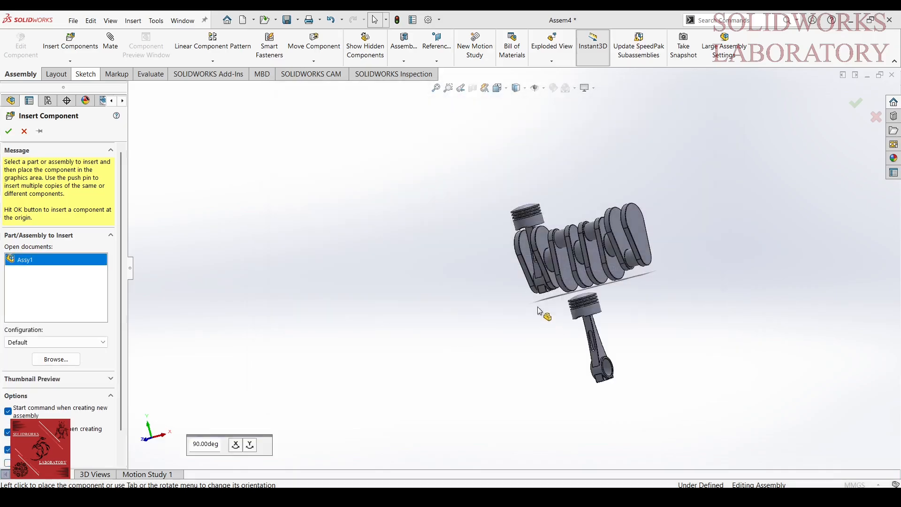
pyautogui.click(376, 265)
# - Add a concentric mate between the second connecting rod's big-end bore and the crankshaft's second crankpin
pyautogui.scroll(-5, 433, 241)
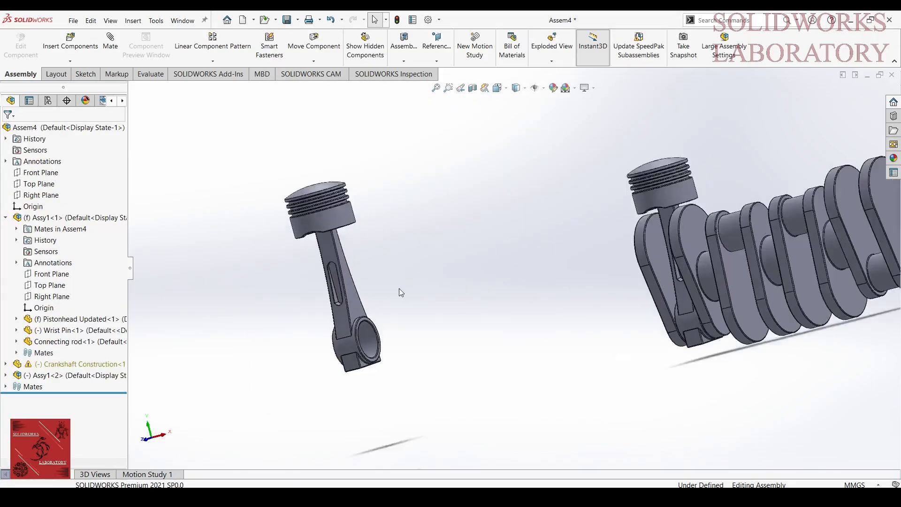
pyautogui.click(358, 348)
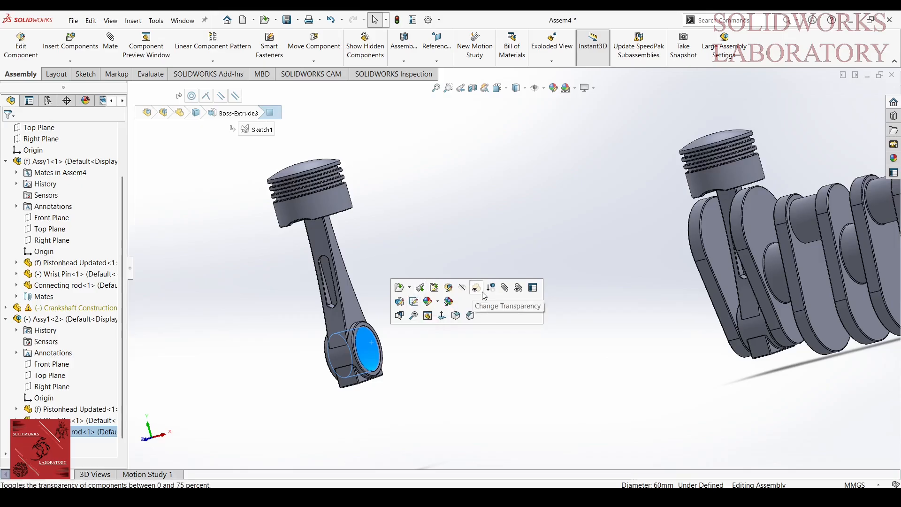
pyautogui.click(504, 287)
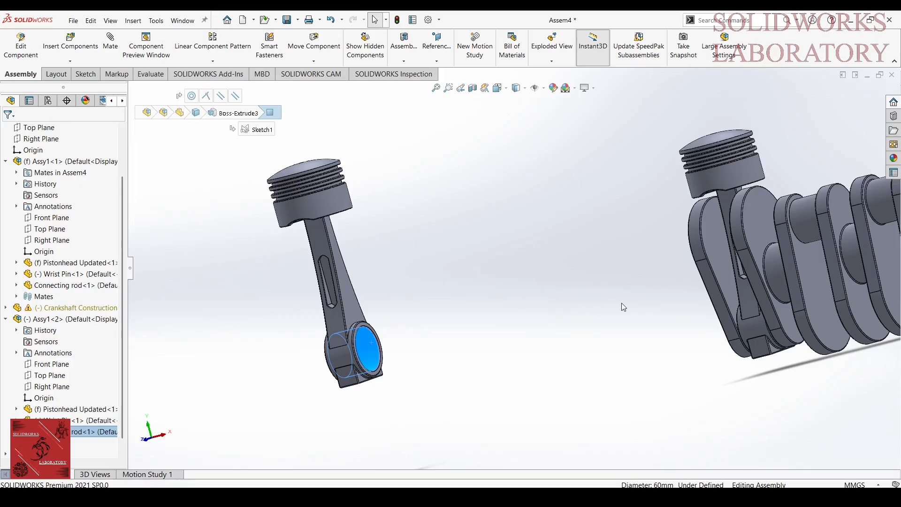
pyautogui.click(805, 232)
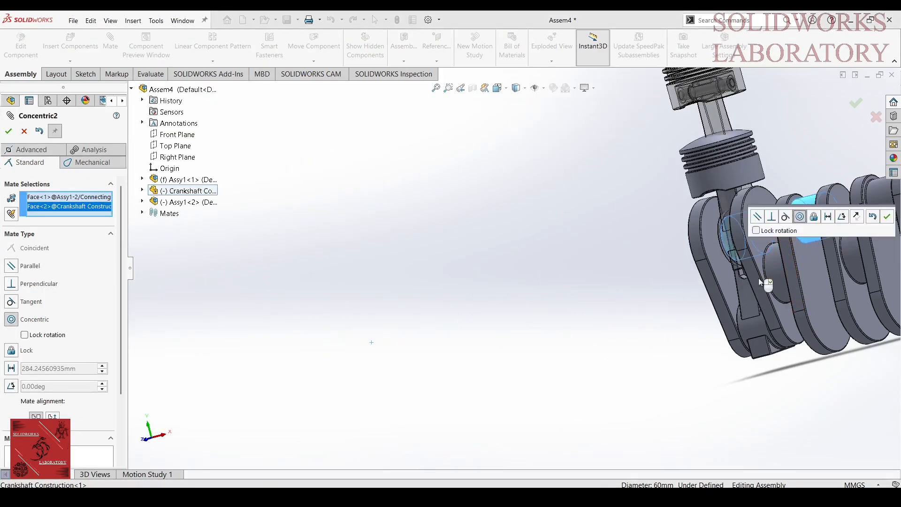
pyautogui.click(886, 217)
pyautogui.scroll(2, 691, 302)
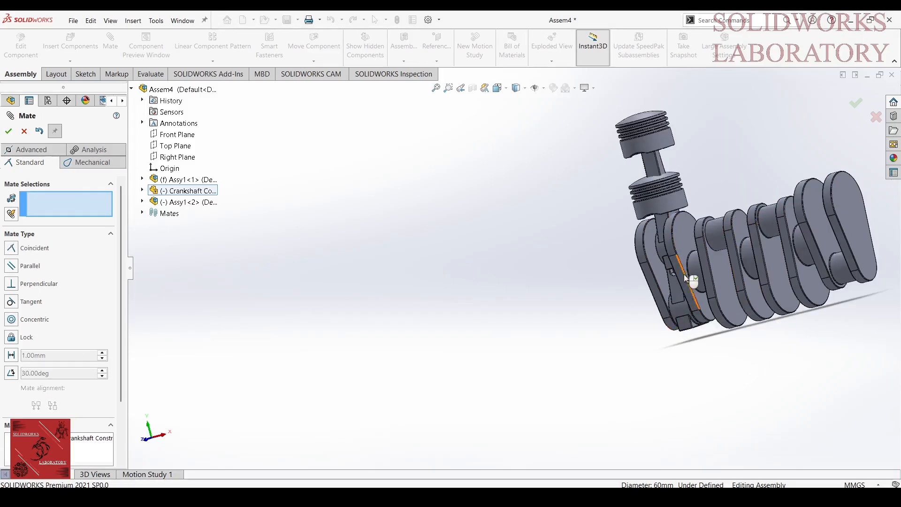
pyautogui.click(8, 132)
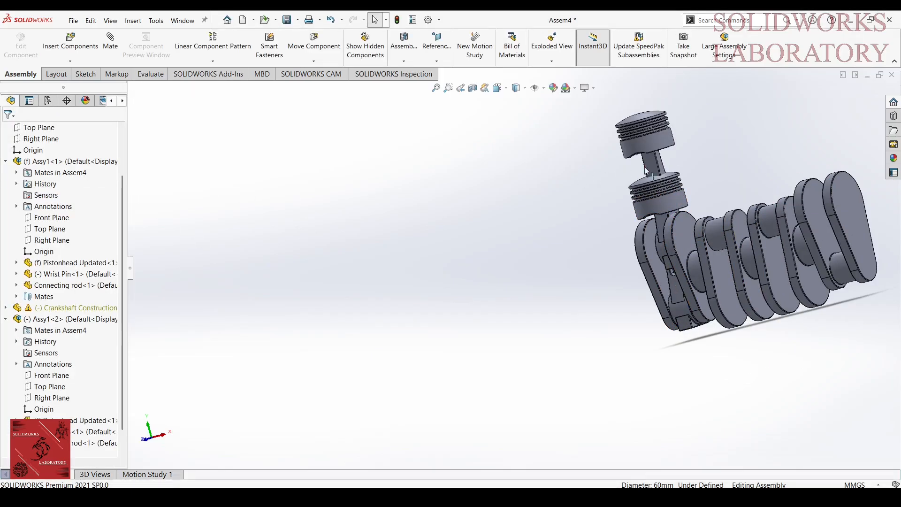
# - Pull the second piston assembly clear and mate its connecting rod's big-end side face coincident with the fourth crankshaft web's inner face
pyautogui.moveTo(648, 174); pyautogui.dragTo(549, 216)
pyautogui.scroll(-5, 599, 250)
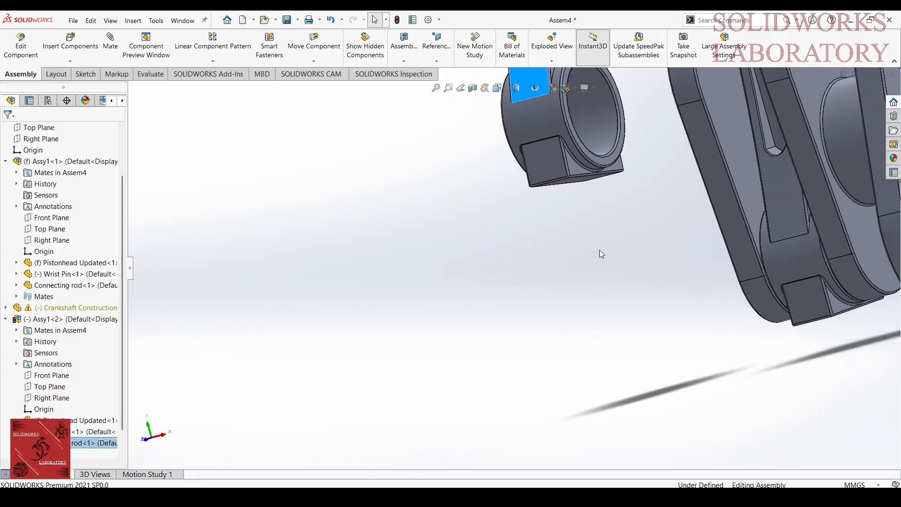
pyautogui.click(605, 162)
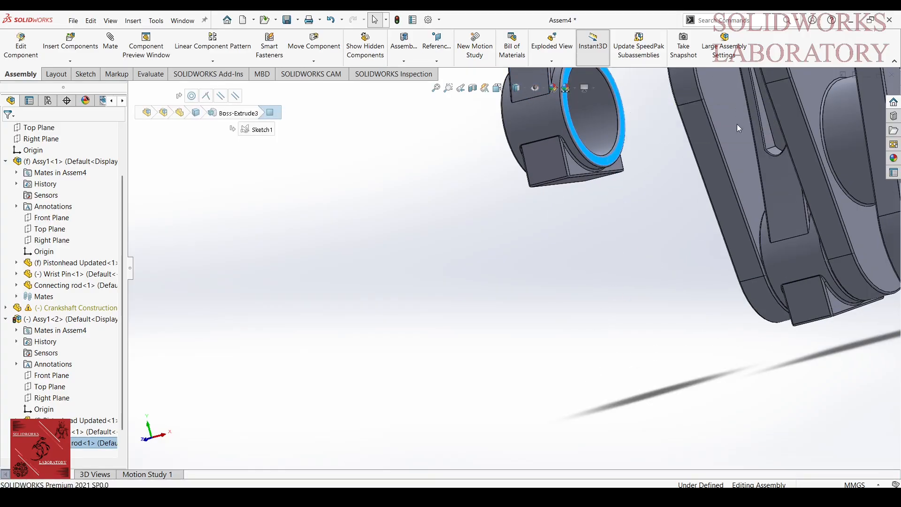
pyautogui.click(110, 42)
pyautogui.moveTo(599, 301); pyautogui.dragTo(696, 270, button='middle')
pyautogui.scroll(3, 768, 195)
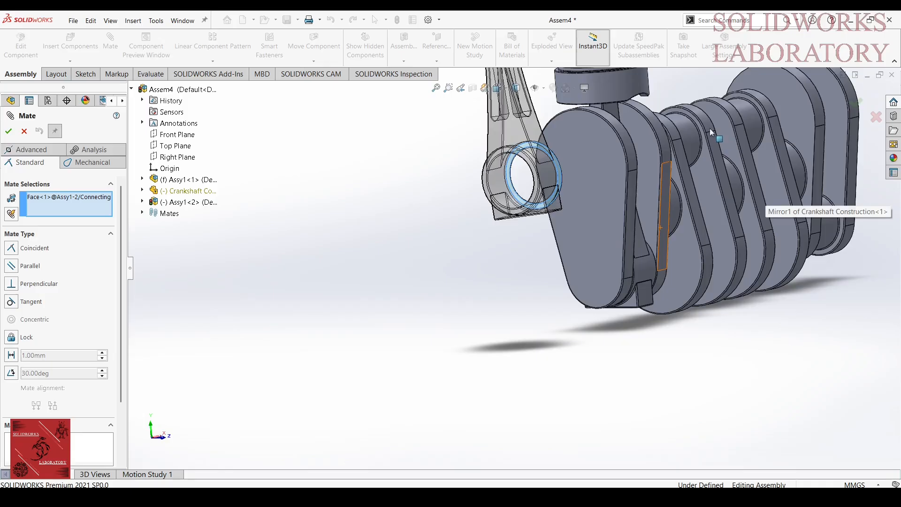
pyautogui.scroll(-3, 680, 141)
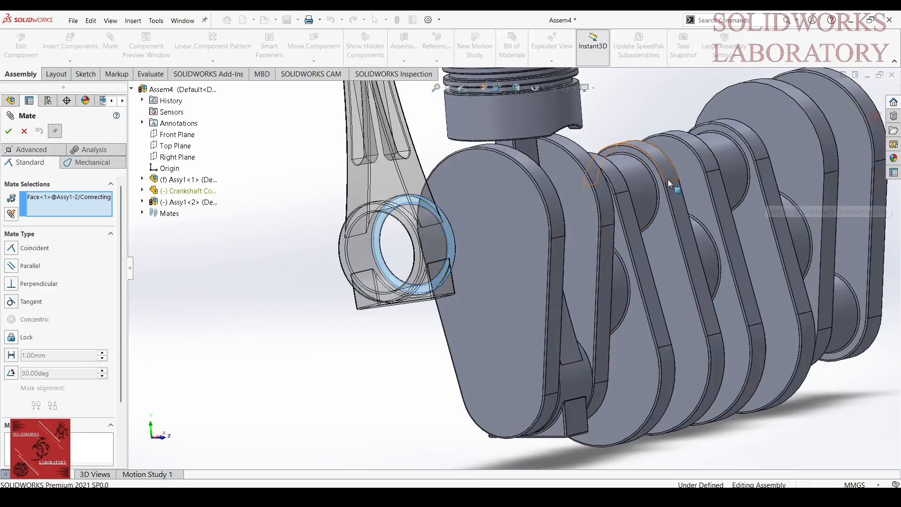
pyautogui.click(663, 228)
pyautogui.moveTo(755, 367); pyautogui.dragTo(679, 388, button='middle')
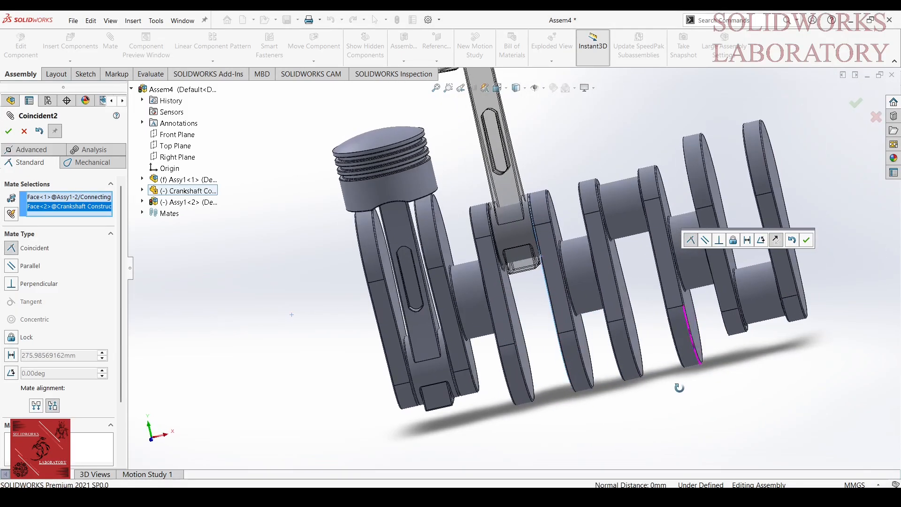
pyautogui.click(851, 105)
pyautogui.scroll(3, 811, 160)
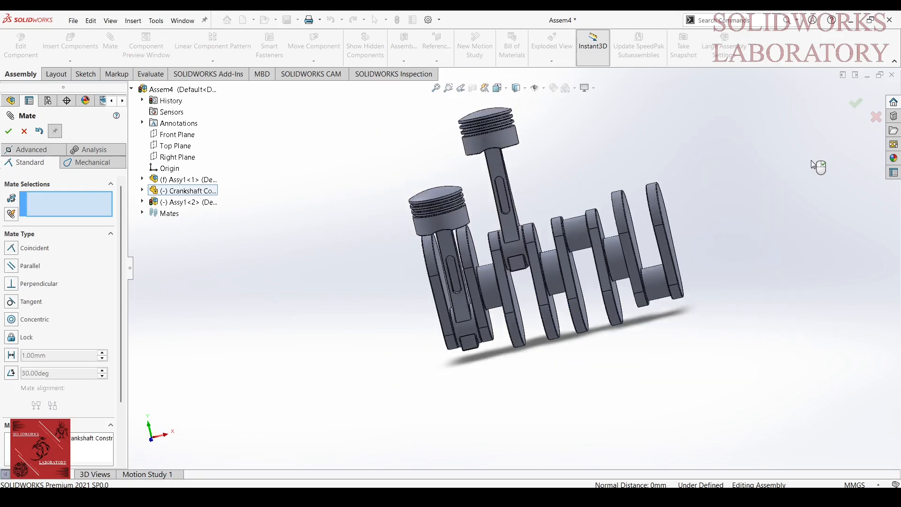
pyautogui.rightClick(684, 172)
# - Insert a third copy of Assy1.SLDASM and place it in free space beside the crankshaft
pyautogui.click(70, 61)
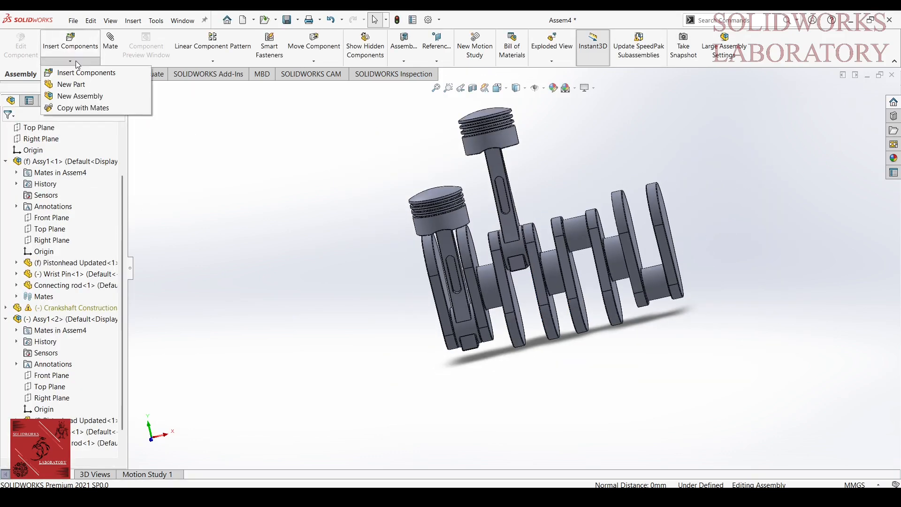
pyautogui.click(83, 75)
pyautogui.click(441, 170)
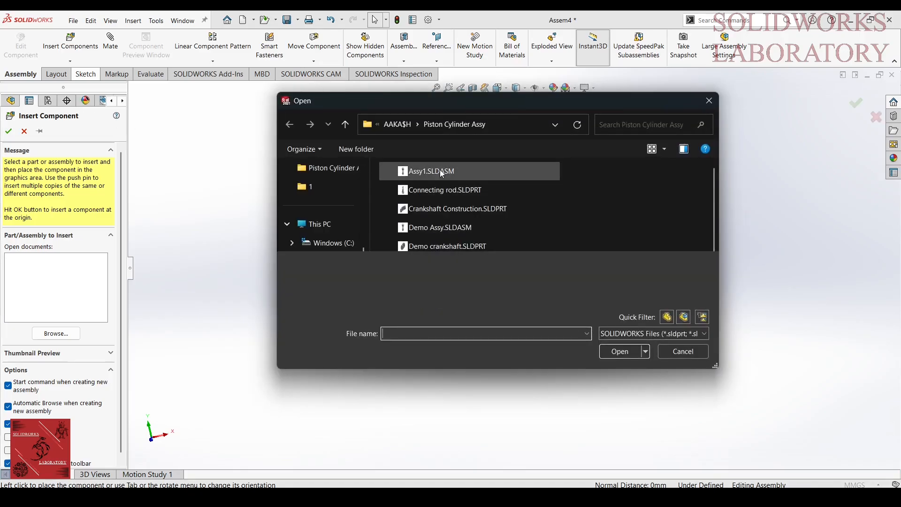
pyautogui.click(605, 350)
pyautogui.click(734, 246)
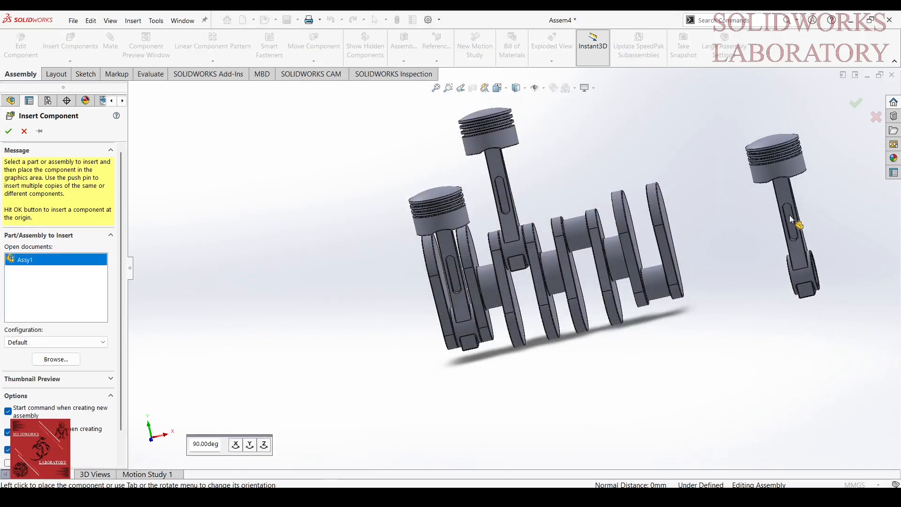
# - Add a concentric mate between the third connecting rod's big-end bore and the crankshaft's third crankpin
pyautogui.moveTo(733, 247); pyautogui.dragTo(800, 275, button='middle')
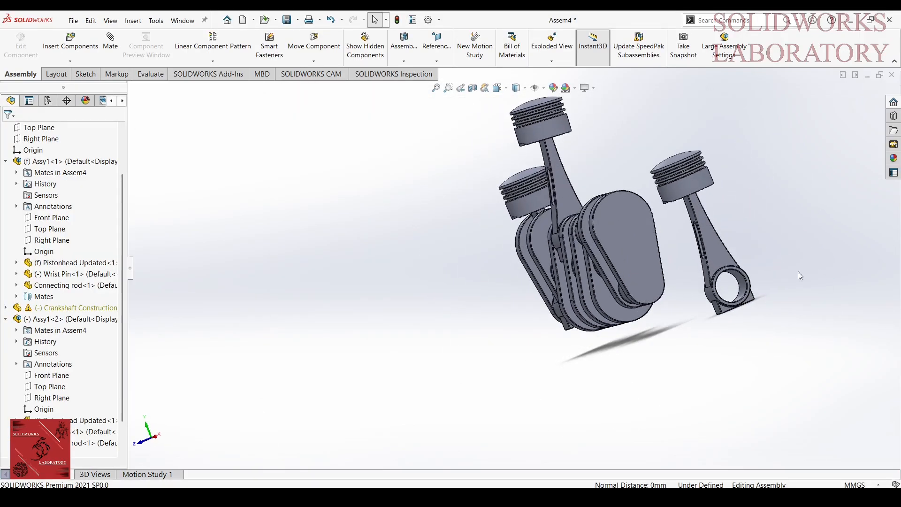
pyautogui.click(742, 294)
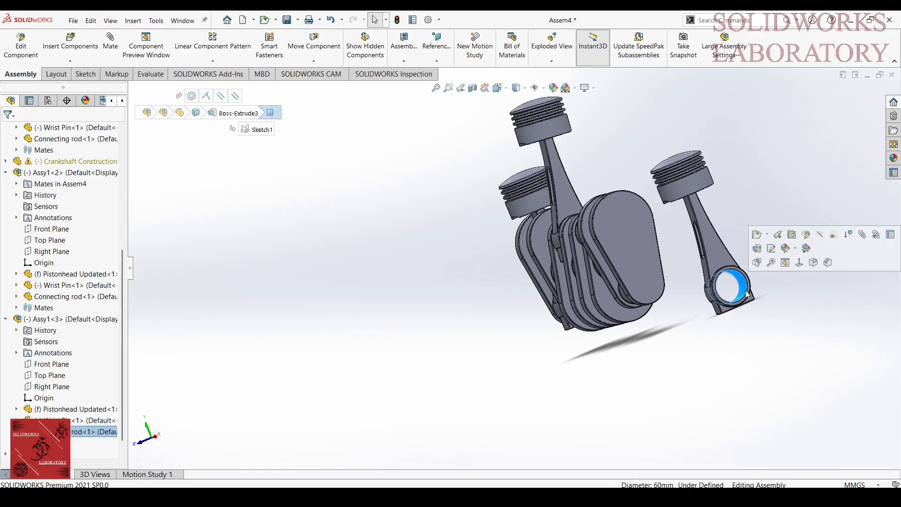
pyautogui.click(862, 235)
pyautogui.moveTo(806, 231); pyautogui.dragTo(799, 217, button='middle')
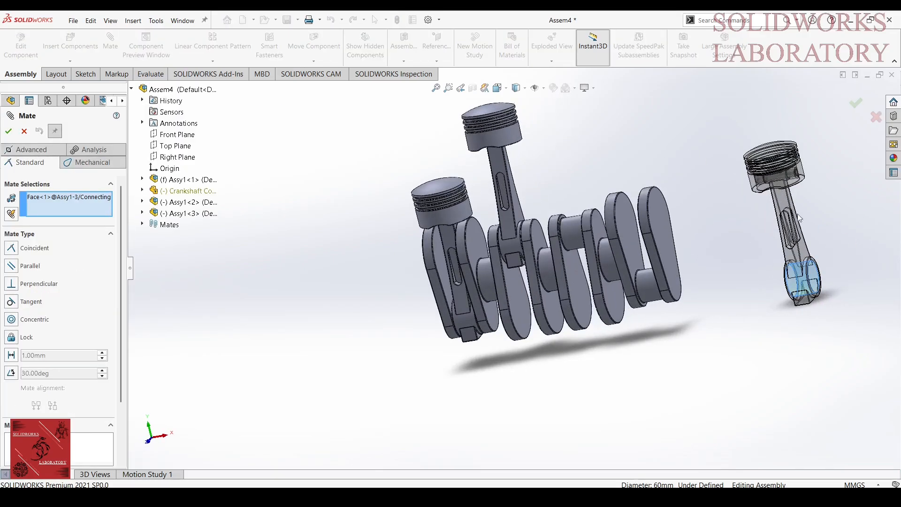
pyautogui.click(567, 233)
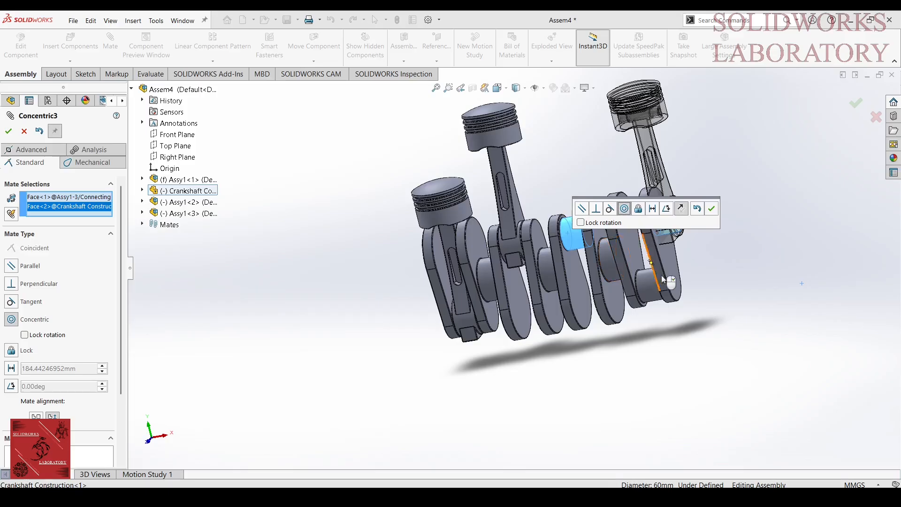
pyautogui.rightClick(721, 219)
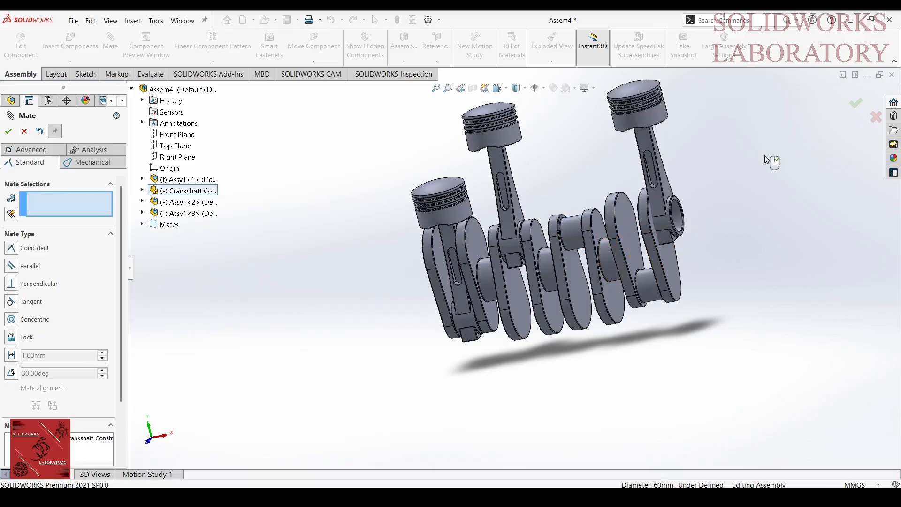
# - Add a coincident mate between the third connecting rod's big-end side face and the inner face of the crankshaft's sixth web
pyautogui.moveTo(720, 193); pyautogui.dragTo(681, 227, button='middle')
pyautogui.scroll(-5, 550, 231)
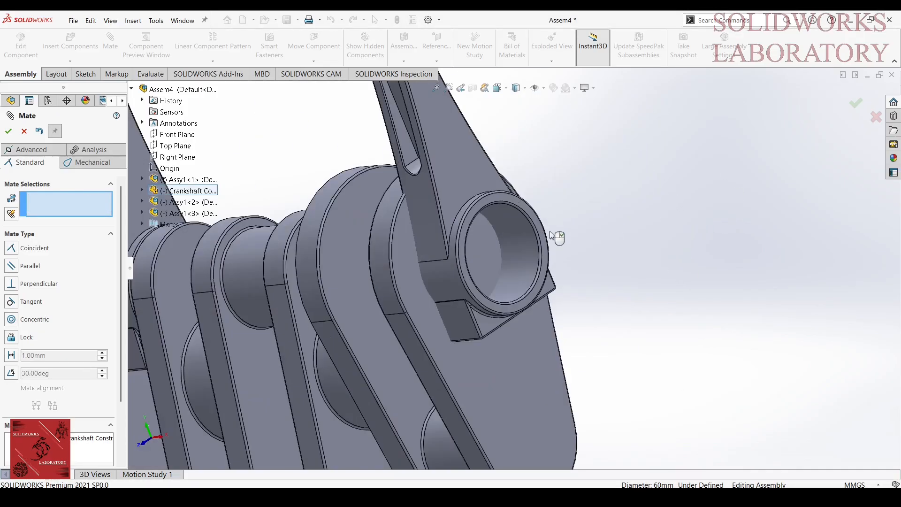
pyautogui.moveTo(544, 245); pyautogui.dragTo(780, 220, button='middle')
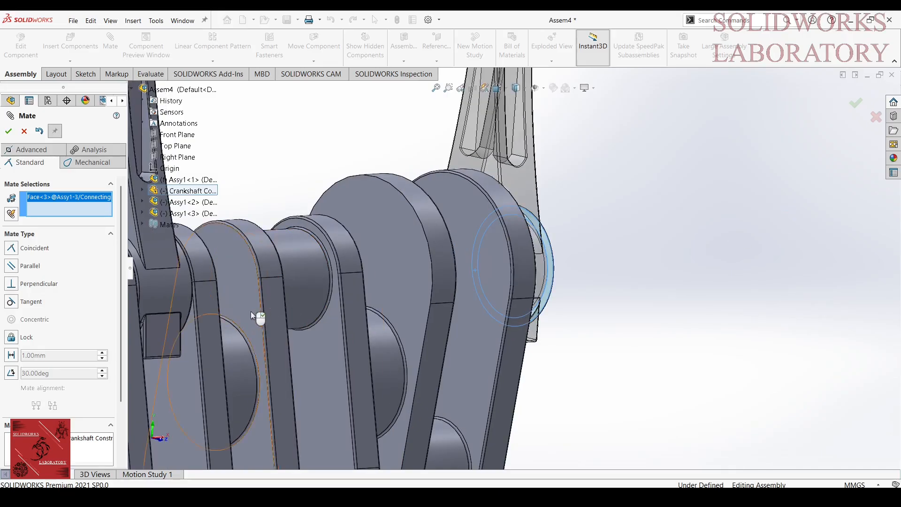
pyautogui.click(327, 342)
pyautogui.scroll(5, 610, 230)
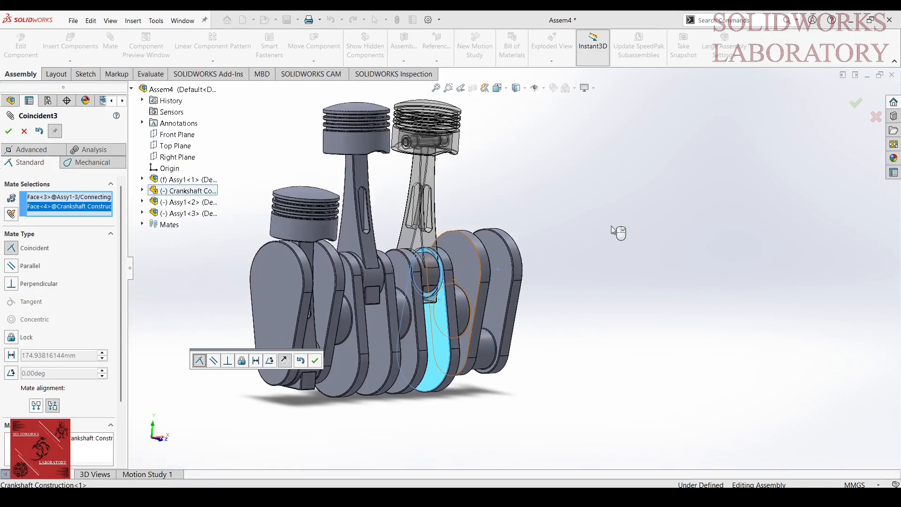
pyautogui.moveTo(617, 231); pyautogui.dragTo(587, 183, button='middle')
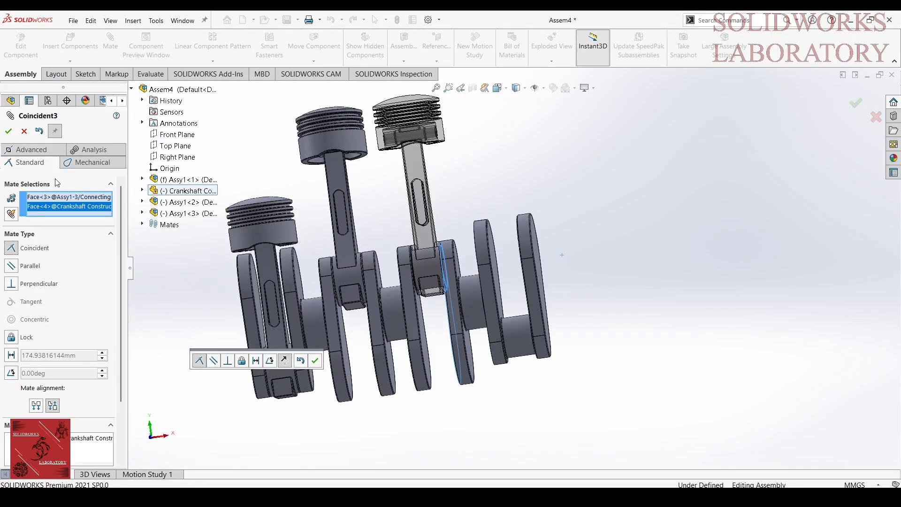
pyautogui.click(8, 131)
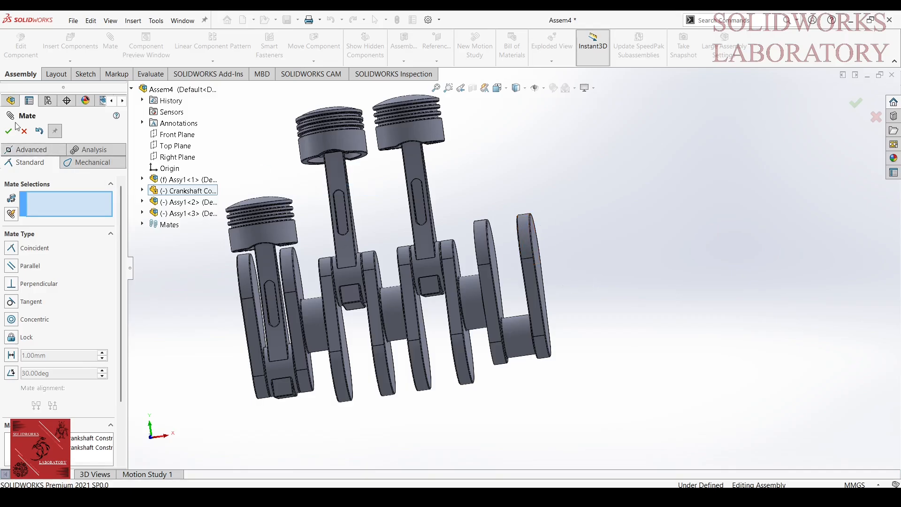
pyautogui.click(7, 130)
# - Swing the third piston assembly sideways about its crankpin to test its rotation
pyautogui.scroll(3, 590, 204)
pyautogui.moveTo(590, 207); pyautogui.dragTo(511, 311, button='middle')
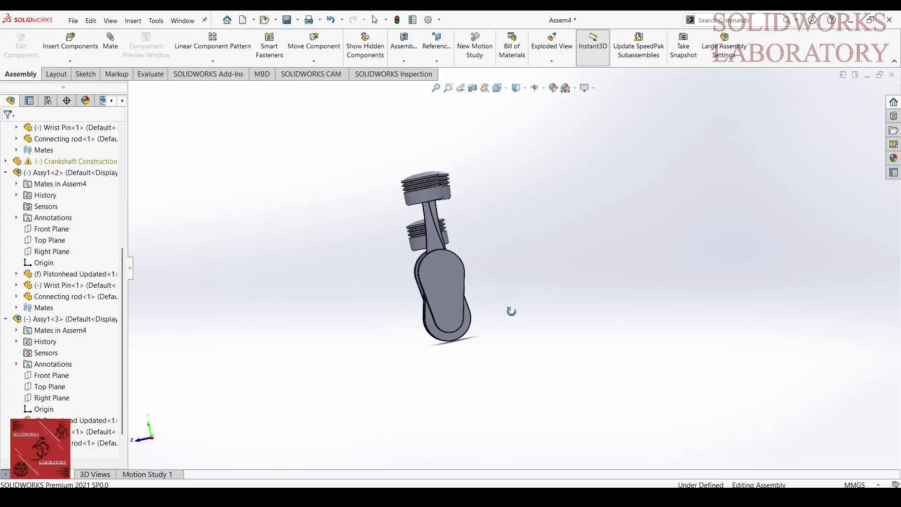
pyautogui.moveTo(428, 199); pyautogui.dragTo(381, 208)
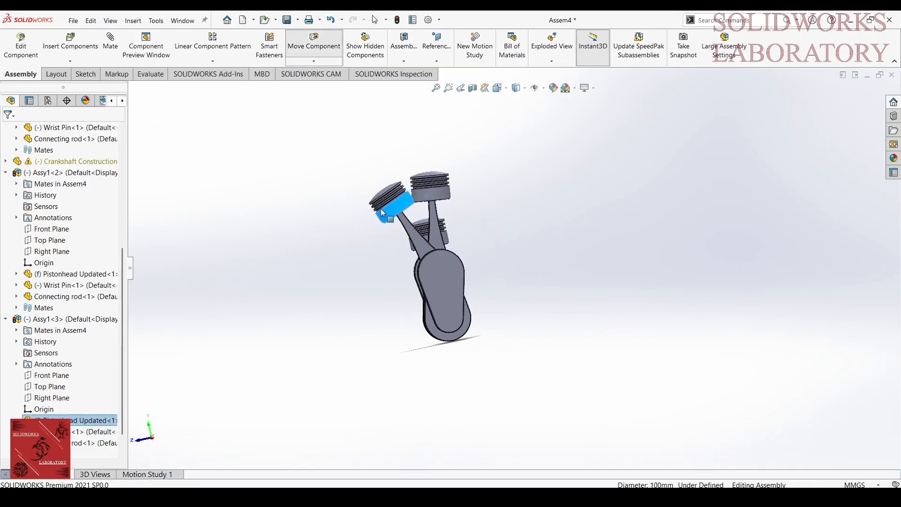
pyautogui.click(618, 281)
# - Insert a fourth copy of Assy1.SLDASM and place it in free space beside the crankshaft
pyautogui.scroll(3, 582, 264)
pyautogui.moveTo(581, 264); pyautogui.dragTo(686, 229, button='middle')
pyautogui.scroll(-3, 586, 238)
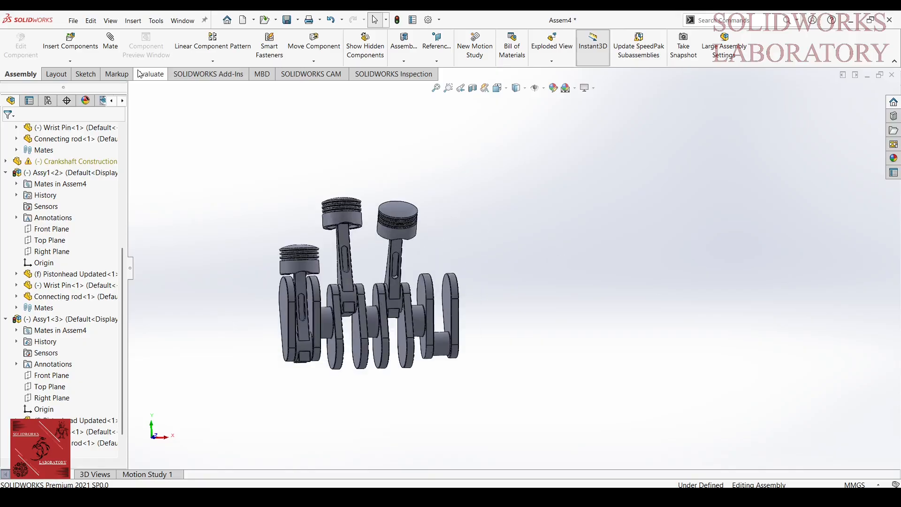
pyautogui.click(70, 42)
pyautogui.click(445, 171)
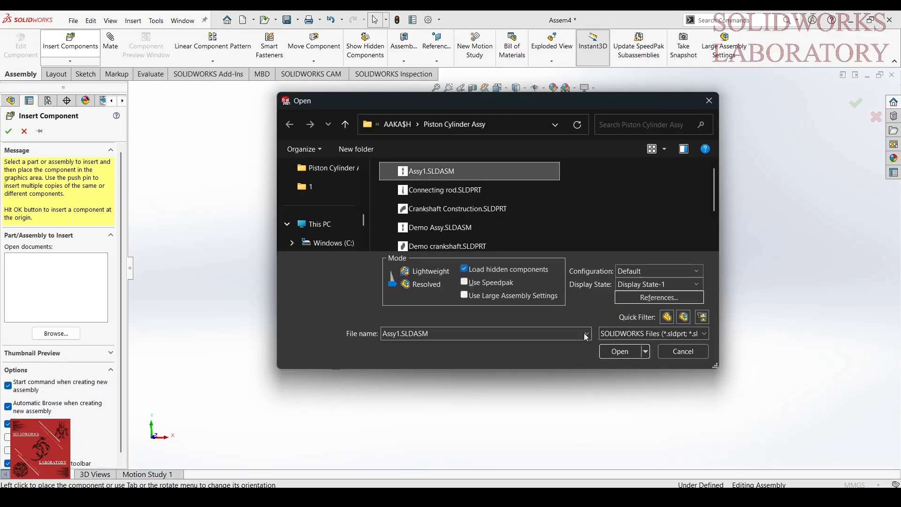
pyautogui.click(620, 352)
pyautogui.click(598, 304)
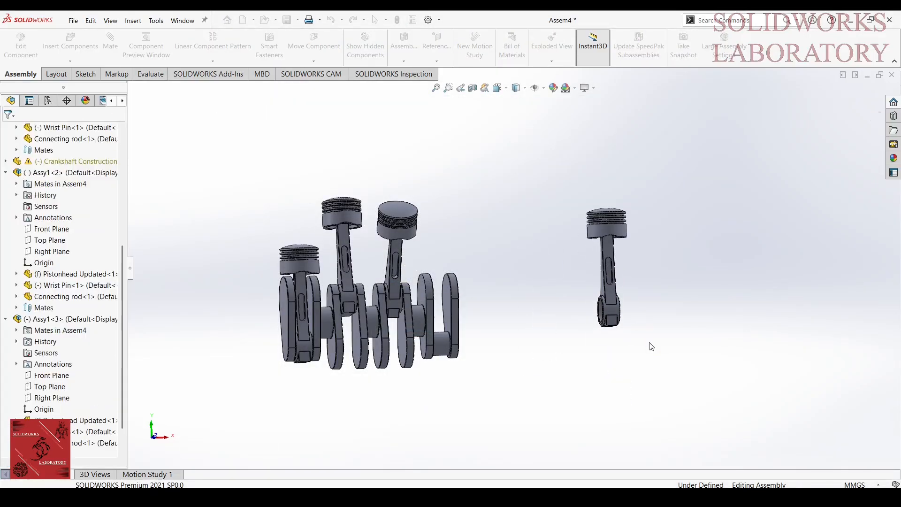
# - Add a concentric mate between the fourth connecting rod's big-end bore and the crankshaft's fourth crankpin
pyautogui.scroll(-5, 620, 300)
pyautogui.click(508, 321)
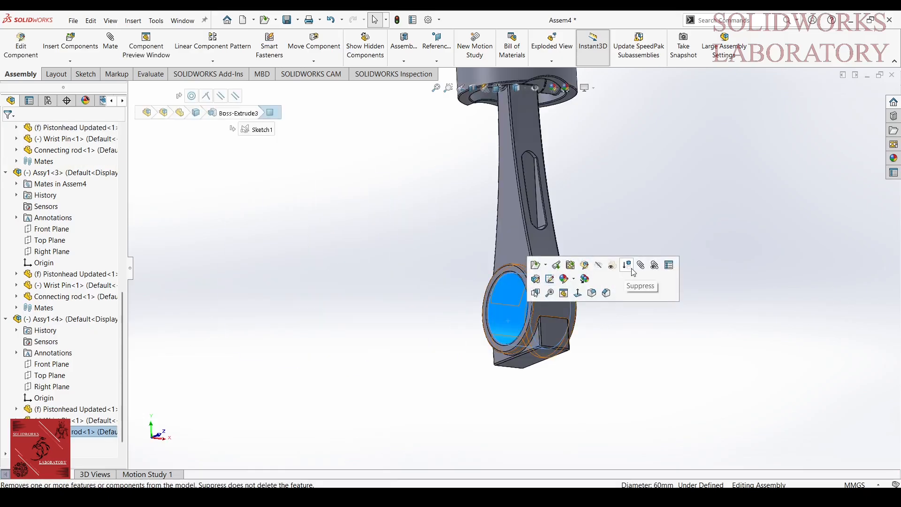
pyautogui.click(110, 43)
pyautogui.scroll(4, 437, 308)
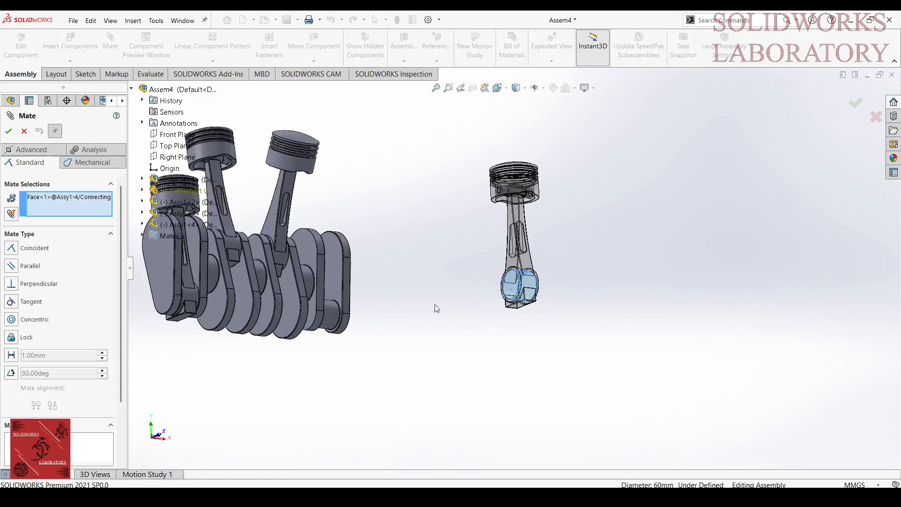
pyautogui.click(344, 318)
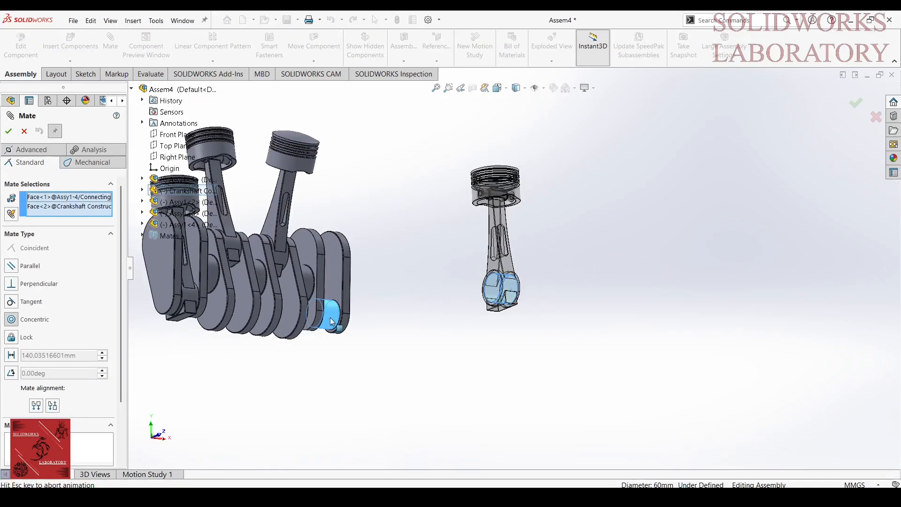
pyautogui.click(10, 132)
# - Add a coincident mate between the fourth connecting rod's big-end side face and the inner face of the crankshaft's last web
pyautogui.moveTo(529, 295); pyautogui.dragTo(319, 340, button='middle')
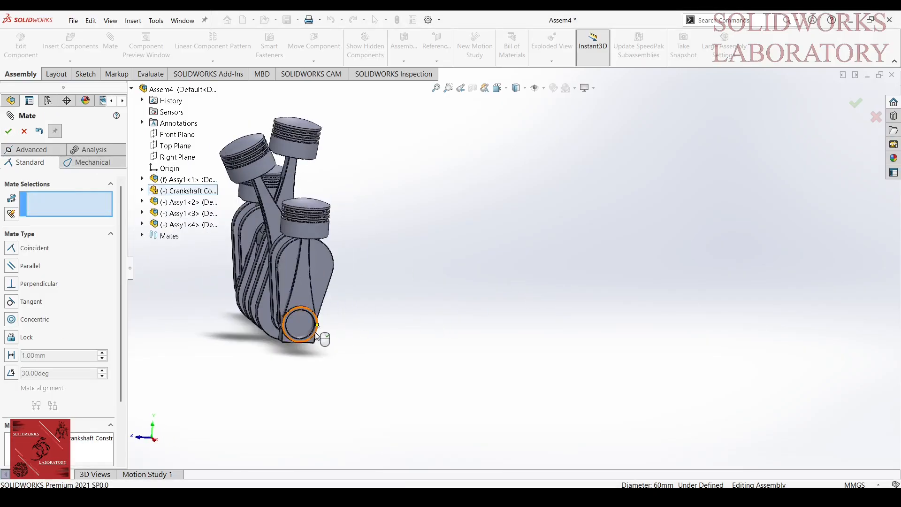
pyautogui.click(317, 334)
pyautogui.scroll(-8, 348, 312)
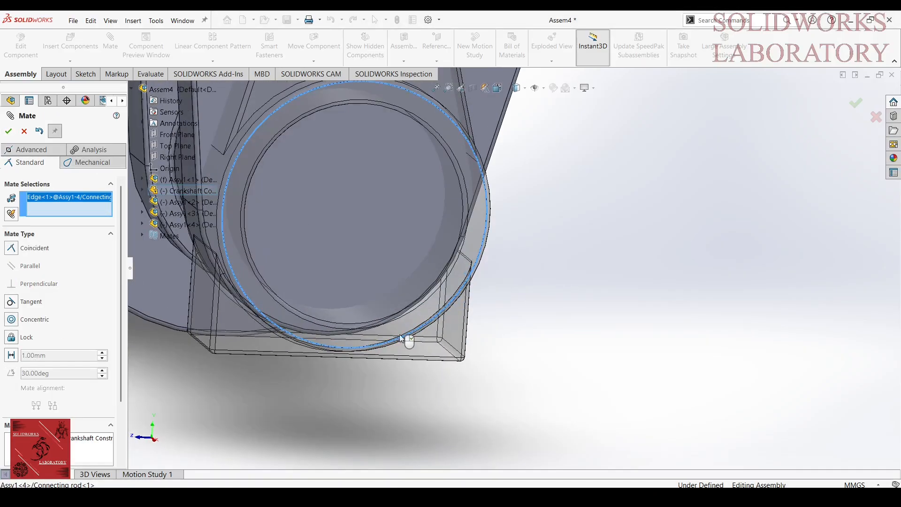
pyautogui.click(398, 342)
pyautogui.click(377, 330)
pyautogui.moveTo(376, 331); pyautogui.dragTo(651, 345, button='middle')
pyautogui.moveTo(528, 230); pyautogui.dragTo(469, 171, button='middle')
pyautogui.click(451, 161)
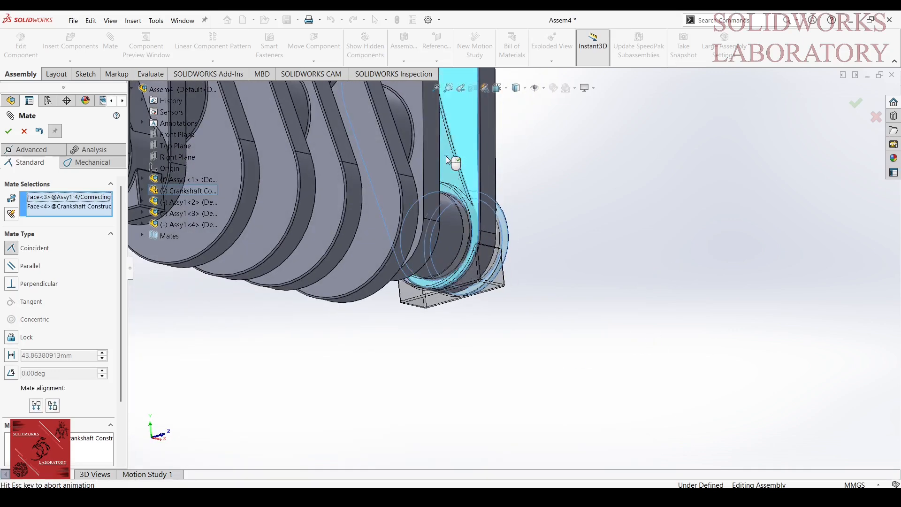
pyautogui.scroll(8, 607, 288)
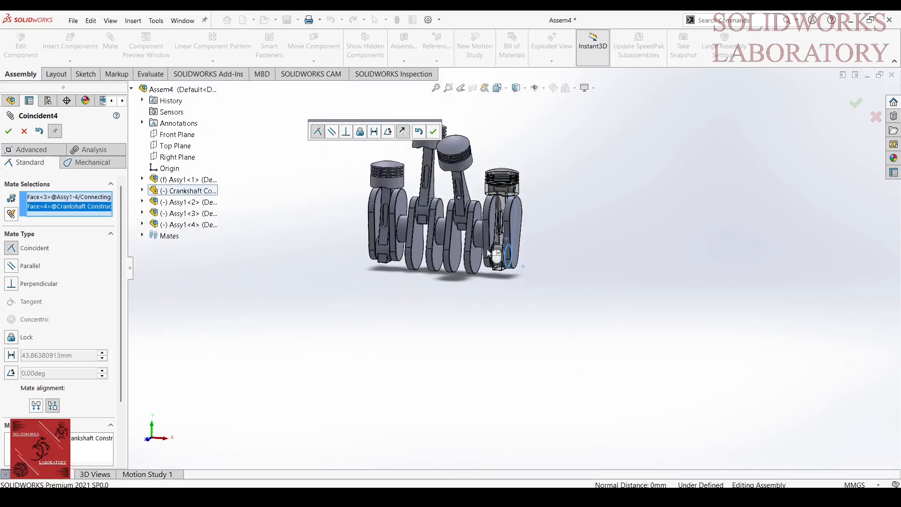
pyautogui.click(9, 132)
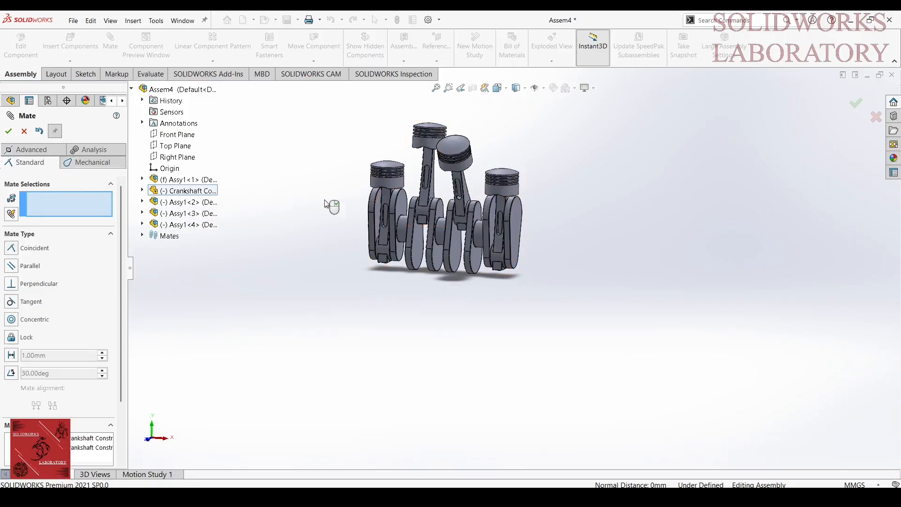
# - Add a parallel mate between the second piston's inner flat face and the assembly's Top Plane, and move that assembly back toward the crankshaft
pyautogui.moveTo(332, 205); pyautogui.dragTo(411, 153, button='middle')
pyautogui.scroll(-10, 412, 153)
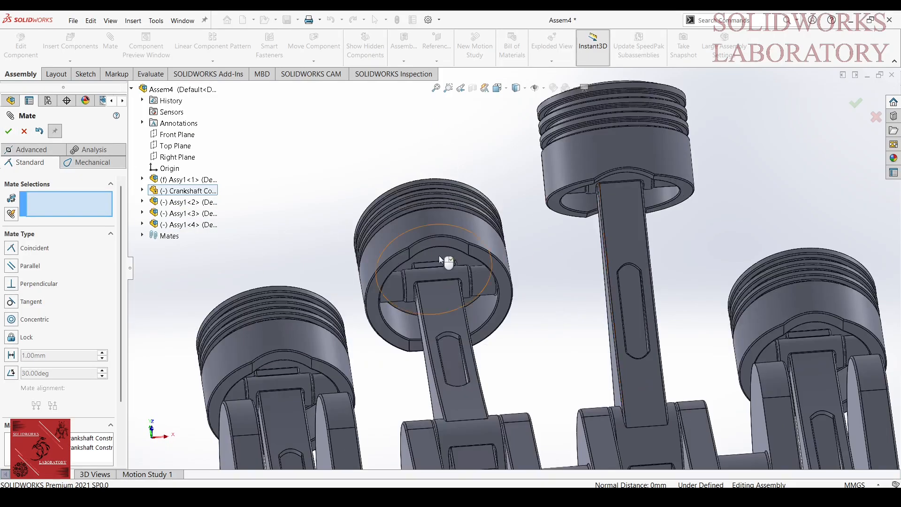
pyautogui.click(441, 261)
pyautogui.click(175, 145)
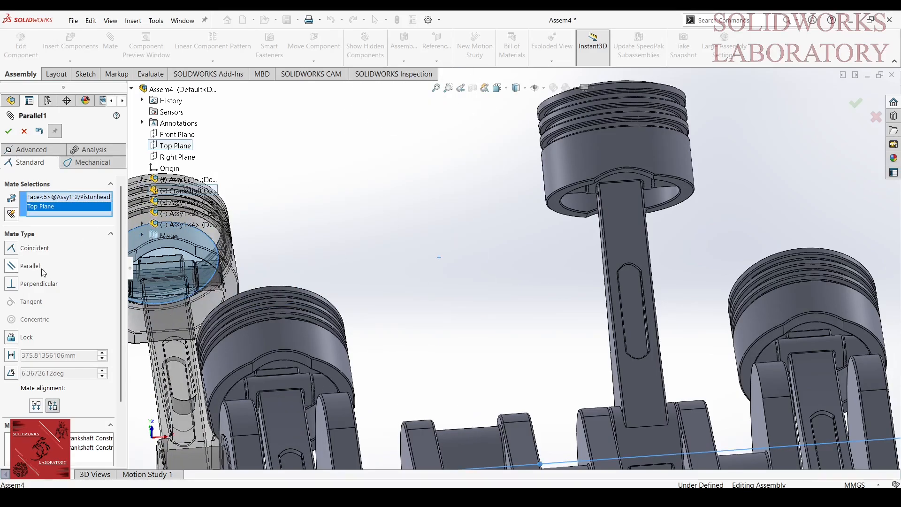
pyautogui.scroll(10, 439, 257)
pyautogui.moveTo(448, 295); pyautogui.dragTo(441, 400, button='middle')
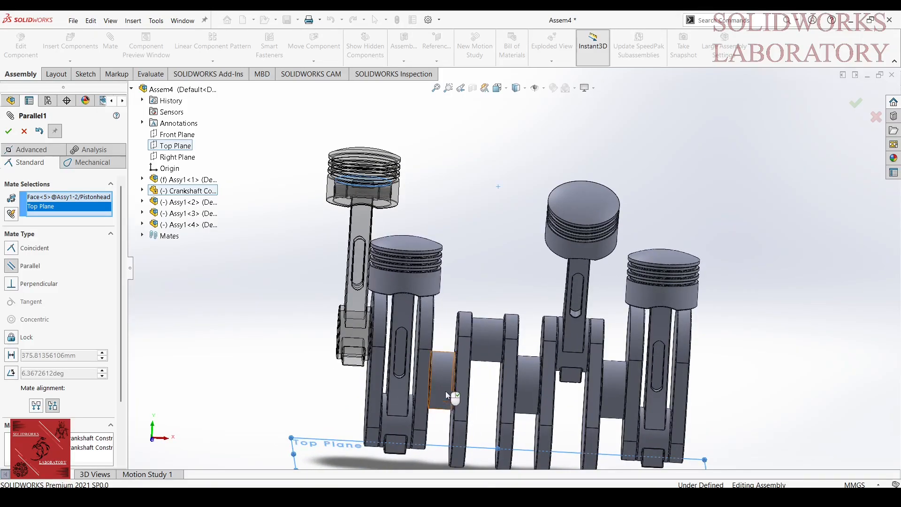
pyautogui.press('z')
pyautogui.press('z')
pyautogui.click(9, 132)
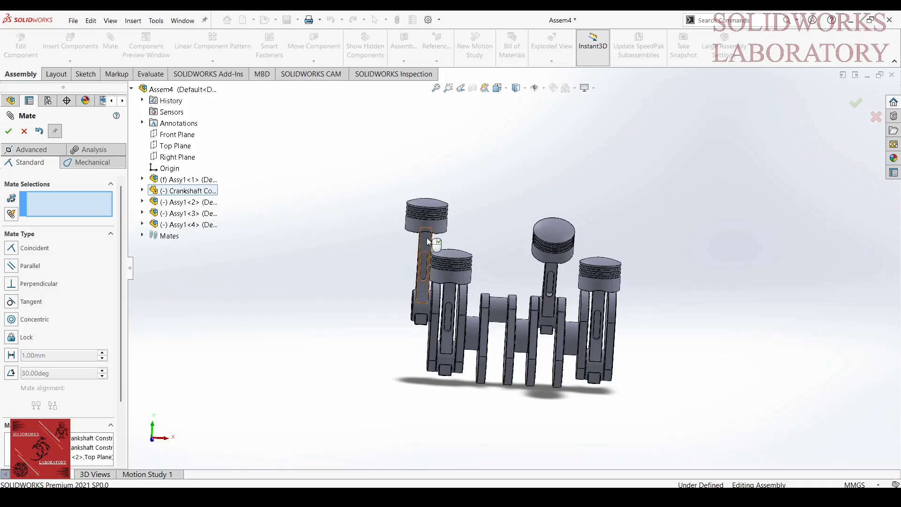
pyautogui.moveTo(428, 242); pyautogui.dragTo(482, 251)
# - Add a parallel mate between the third piston's inner flat face and the assembly's Top Plane
pyautogui.moveTo(563, 284); pyautogui.dragTo(720, 166, button='middle')
pyautogui.moveTo(604, 271); pyautogui.dragTo(668, 241, button='middle')
pyautogui.scroll(-5, 483, 269)
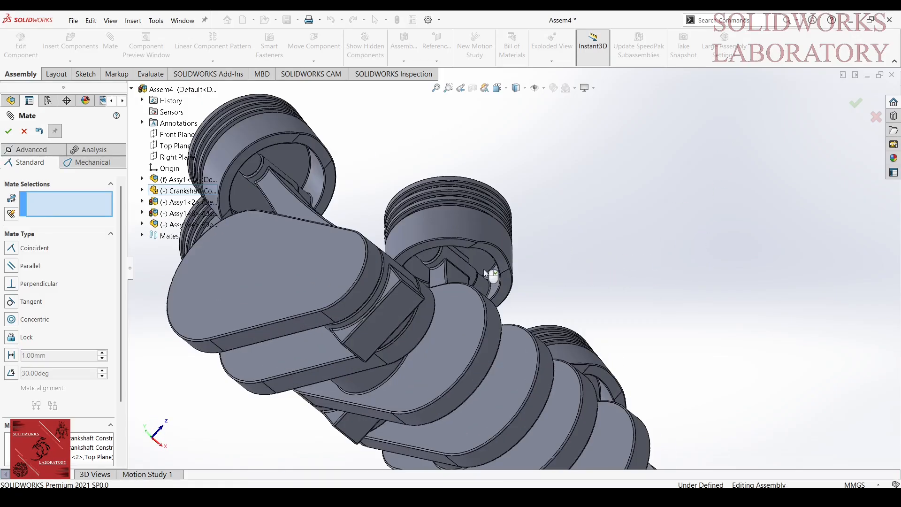
pyautogui.click(478, 265)
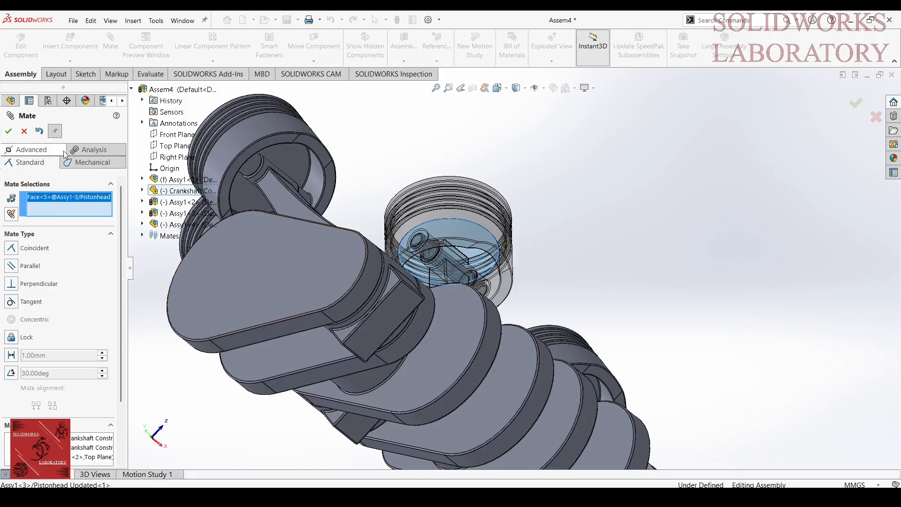
pyautogui.click(174, 146)
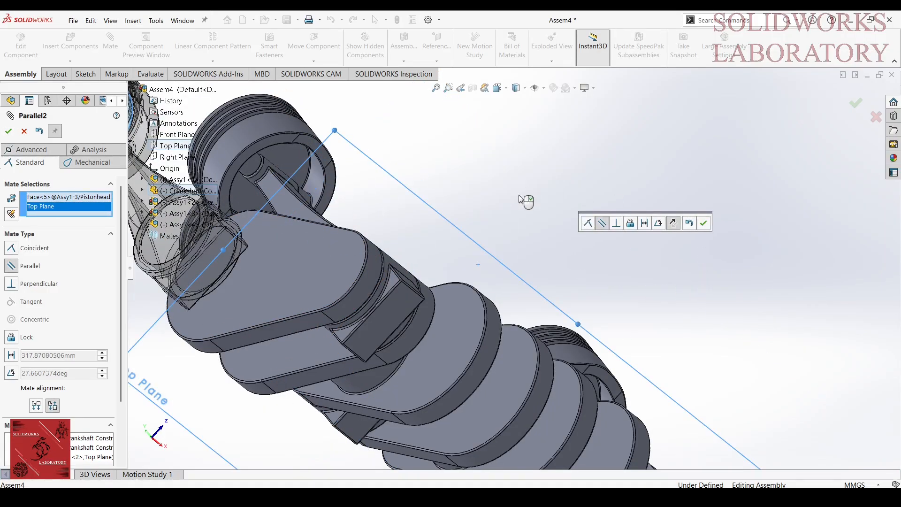
pyautogui.click(603, 223)
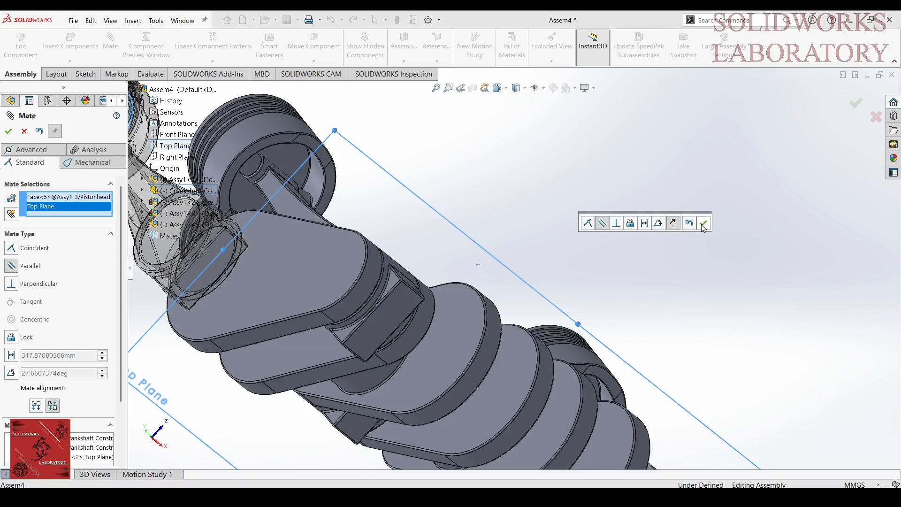
pyautogui.click(703, 225)
pyautogui.scroll(3, 613, 297)
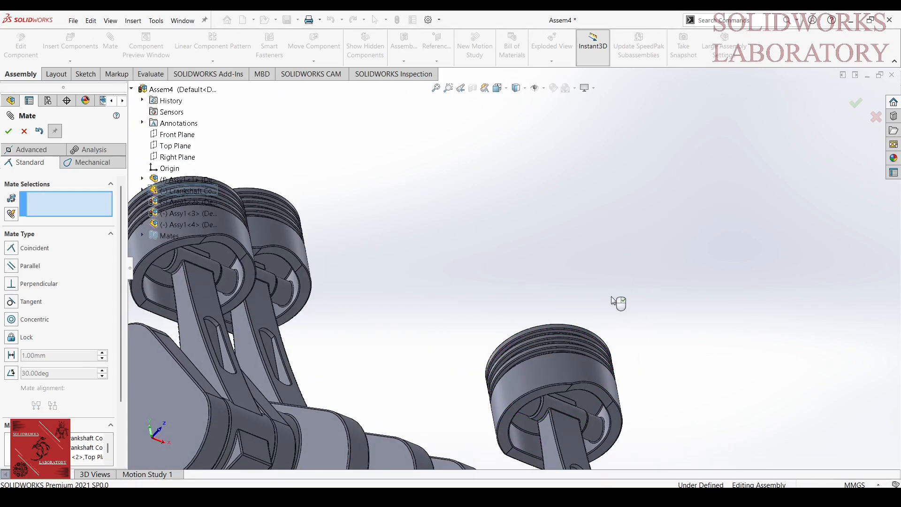
pyautogui.hotkey('ctrl', '1')
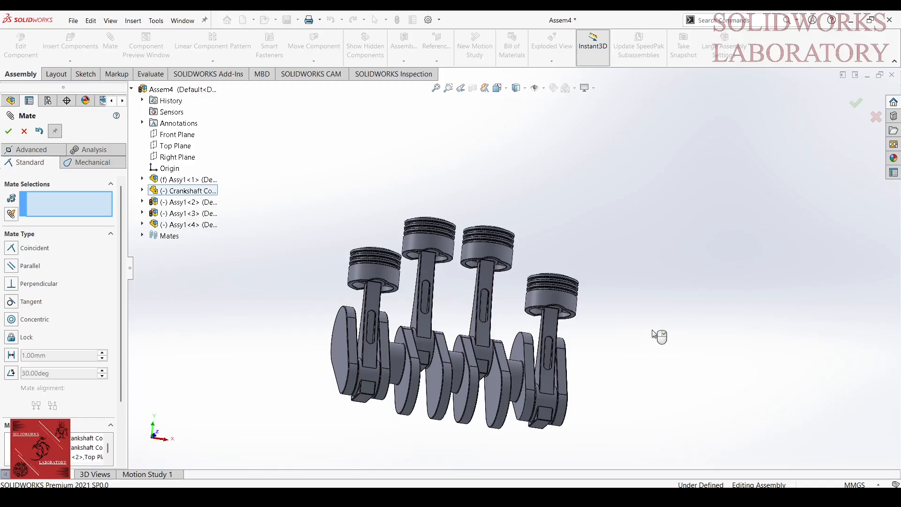
# - Add a parallel mate between the fourth piston's inner flat face and the assembly's Top Plane, and finish mating
pyautogui.moveTo(656, 334); pyautogui.dragTo(567, 284, button='middle')
pyautogui.scroll(-4, 582, 325)
pyautogui.click(509, 284)
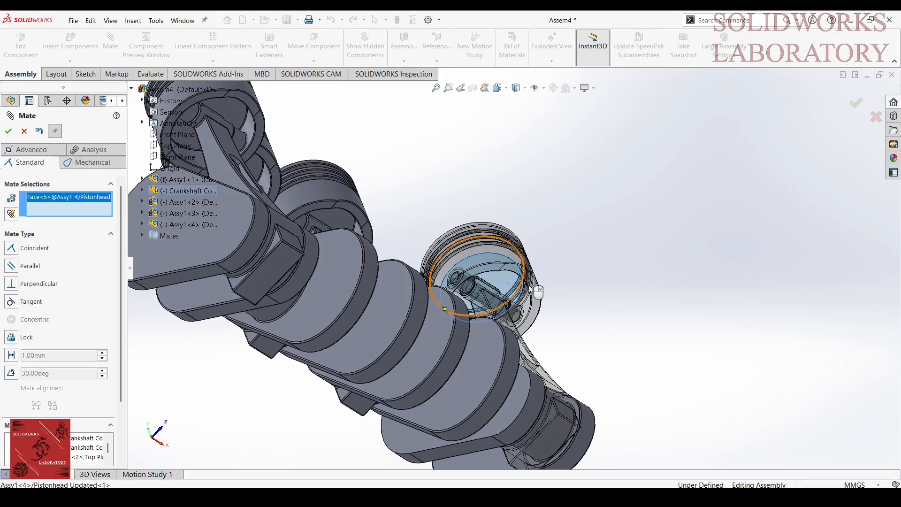
pyautogui.click(174, 146)
pyautogui.scroll(5, 539, 297)
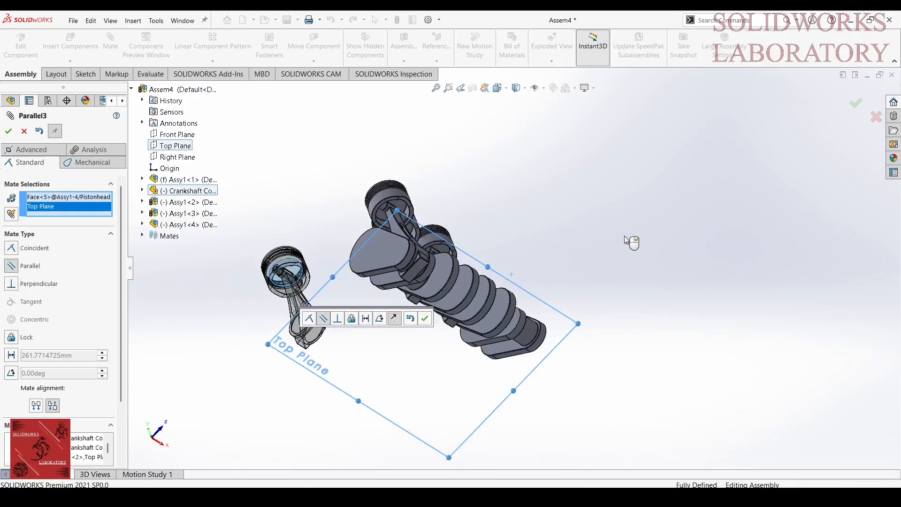
pyautogui.moveTo(633, 242); pyautogui.dragTo(559, 338, button='middle')
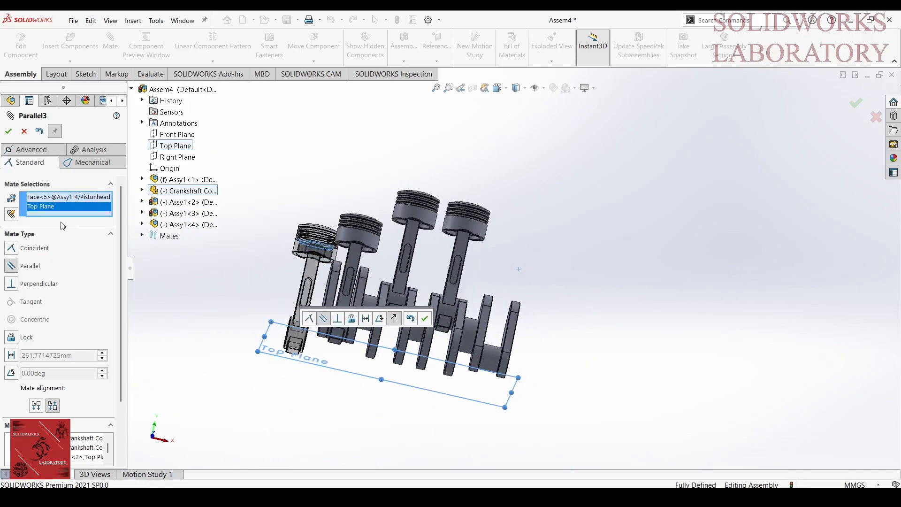
pyautogui.click(7, 132)
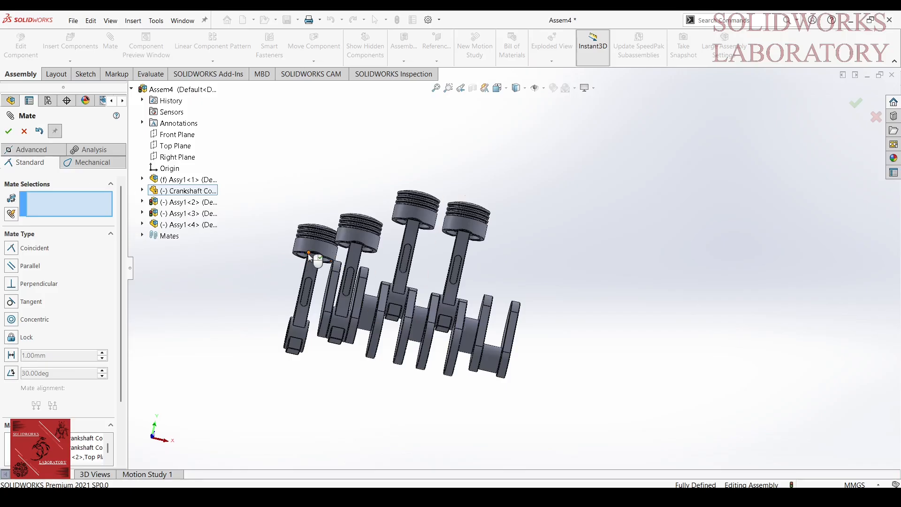
pyautogui.click(8, 131)
# - Try to move the displaced fourth piston assembly toward the crankshaft
pyautogui.moveTo(319, 251); pyautogui.dragTo(380, 286)
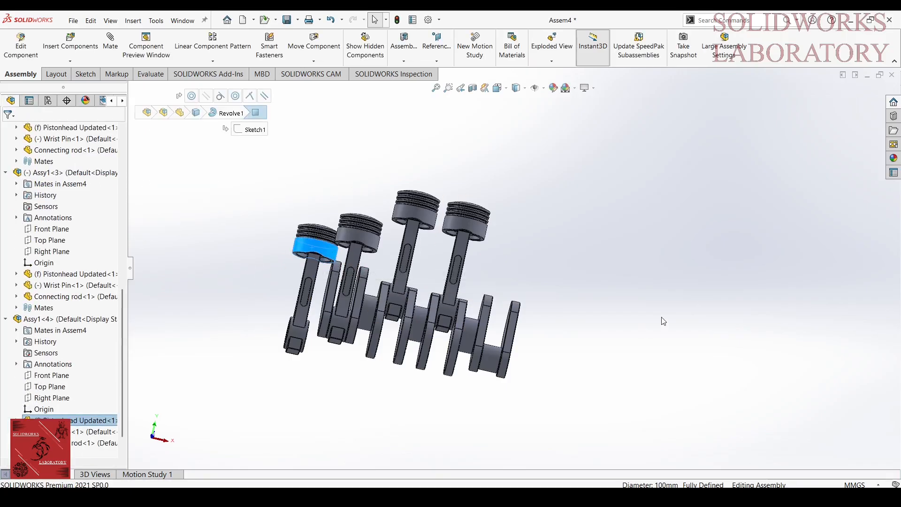
pyautogui.hotkey('ctrl', 'z')
pyautogui.click(395, 248)
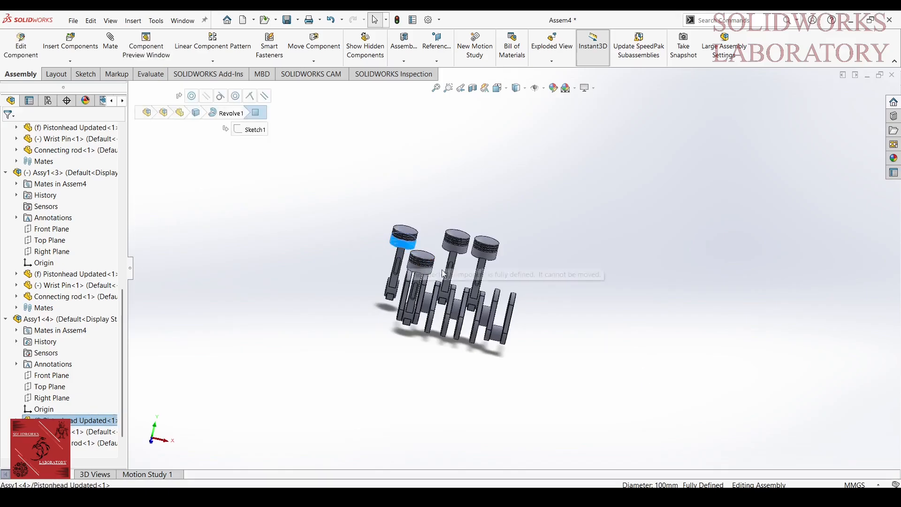
pyautogui.click(587, 340)
# - Mate the fourth connecting rod's big-end side face to the crankshaft's web face to seat the displaced assembly
pyautogui.moveTo(566, 305); pyautogui.dragTo(474, 323, button='middle')
pyautogui.scroll(-5, 535, 284)
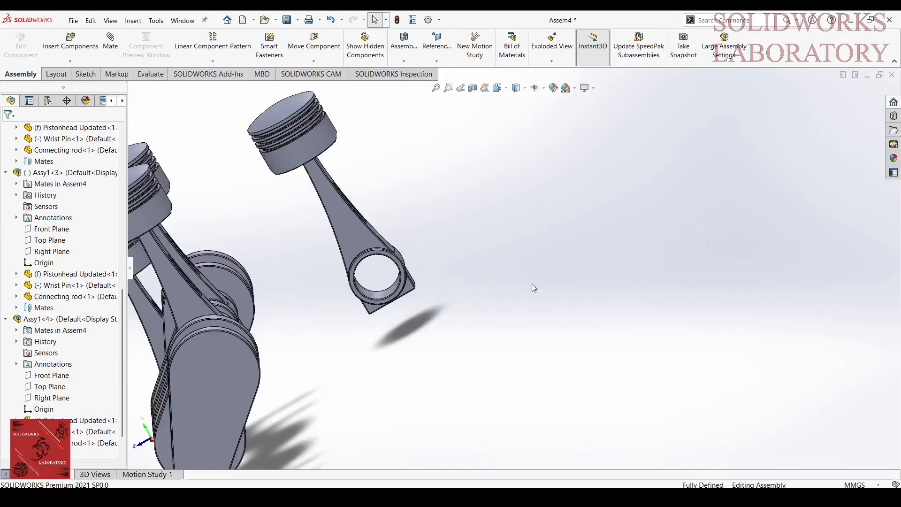
pyautogui.click(415, 283)
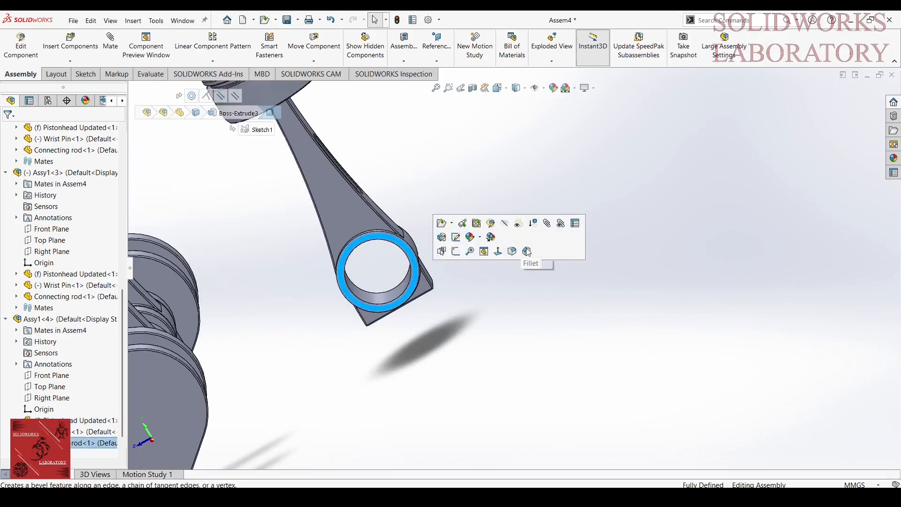
pyautogui.click(546, 224)
pyautogui.scroll(5, 415, 326)
pyautogui.moveTo(425, 328); pyautogui.dragTo(255, 406, button='middle')
pyautogui.click(256, 406)
pyautogui.moveTo(400, 463); pyautogui.dragTo(503, 417, button='middle')
pyautogui.click(9, 131)
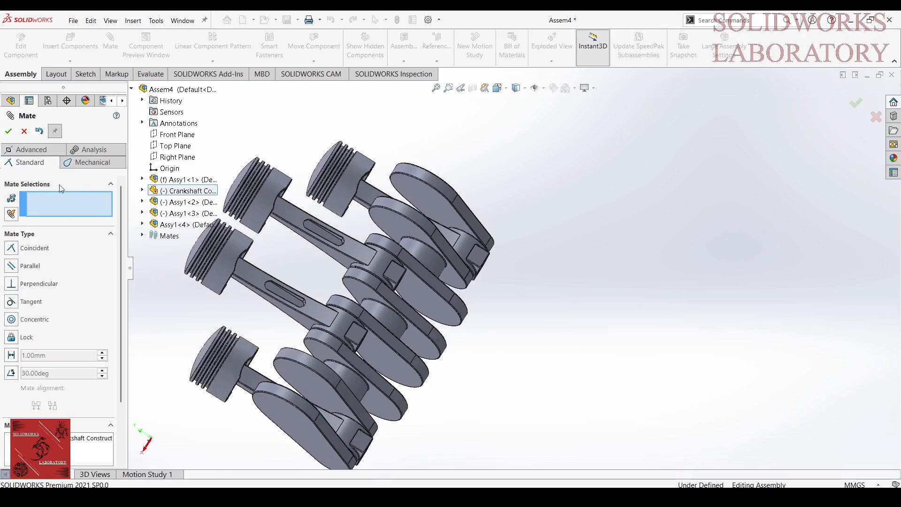
# - Add a parallel mate between the first piston's inner flat face and the assembly's Top Plane, and finish mating
pyautogui.moveTo(513, 289); pyautogui.dragTo(446, 290, button='middle')
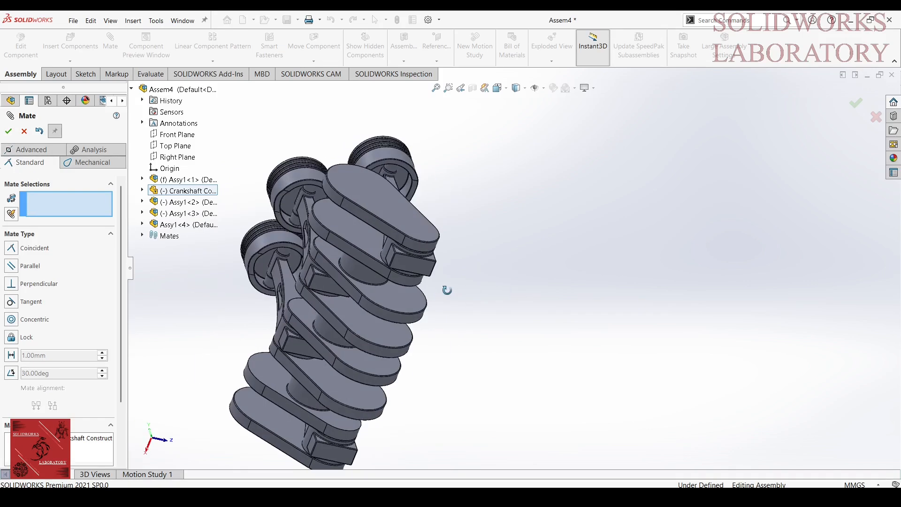
pyautogui.scroll(-3, 389, 188)
pyautogui.click(409, 193)
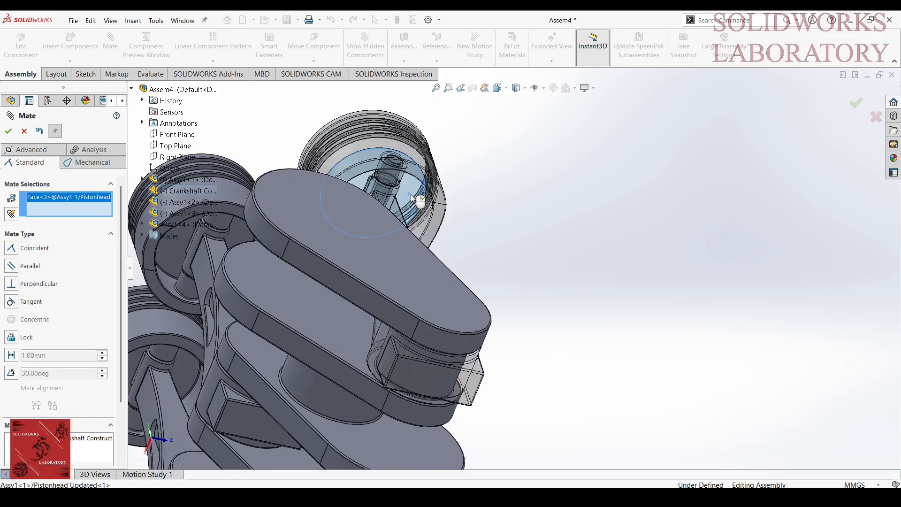
pyautogui.click(165, 146)
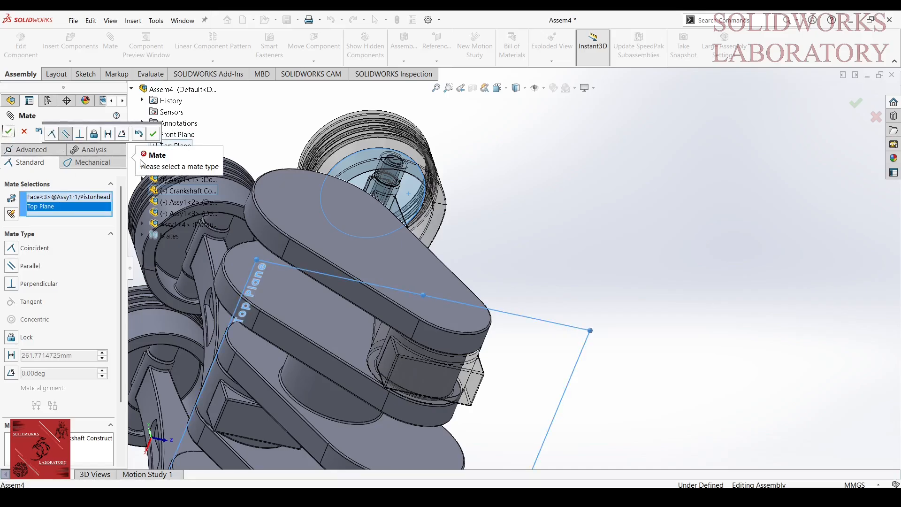
pyautogui.click(38, 266)
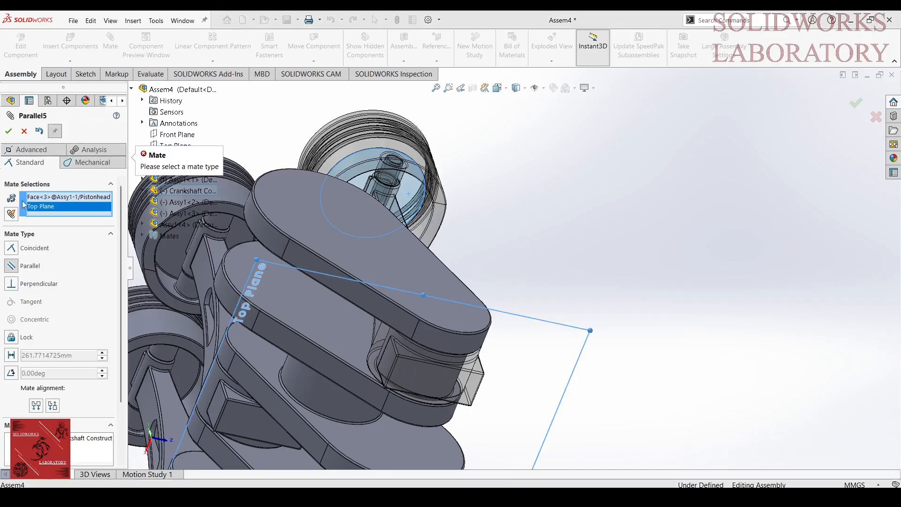
pyautogui.click(8, 131)
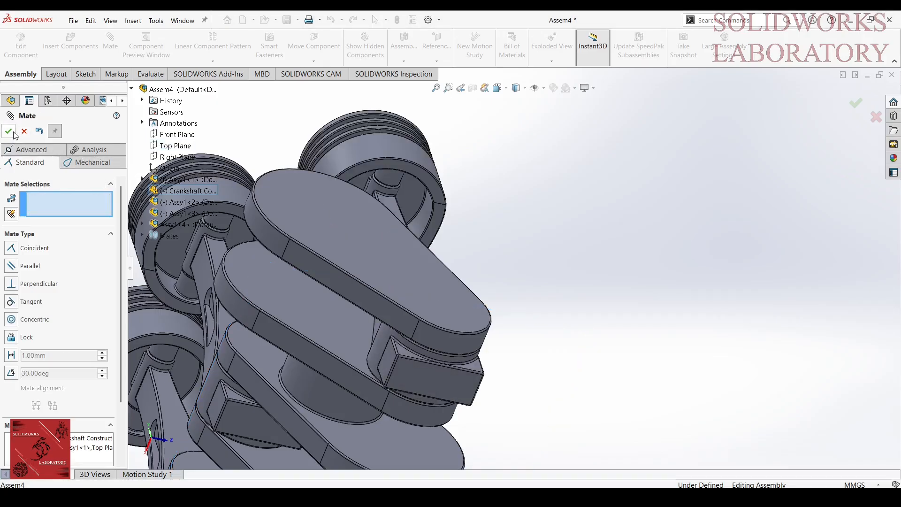
pyautogui.click(13, 133)
# - Rotate the crankshaft by its end web to test how the four pistons move with it
pyautogui.scroll(5, 540, 235)
pyautogui.moveTo(570, 240); pyautogui.dragTo(692, 135, button='middle')
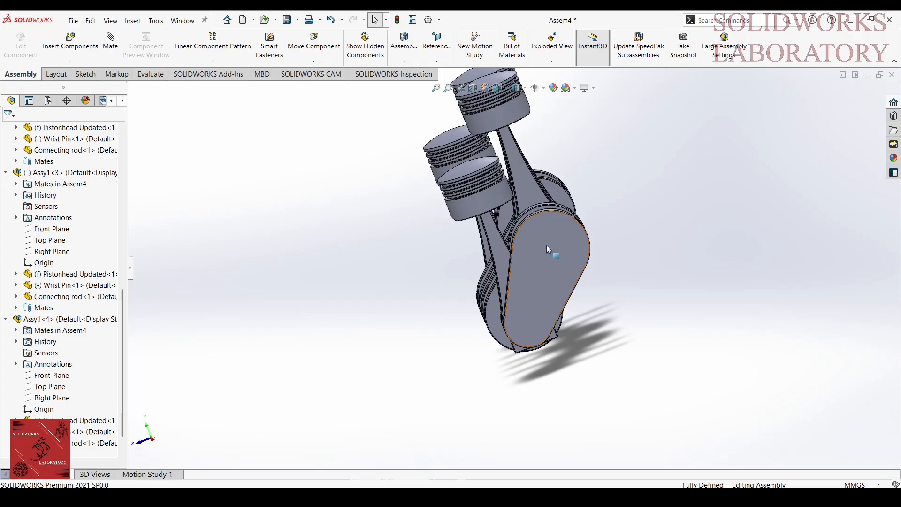
pyautogui.moveTo(546, 245); pyautogui.dragTo(480, 243)
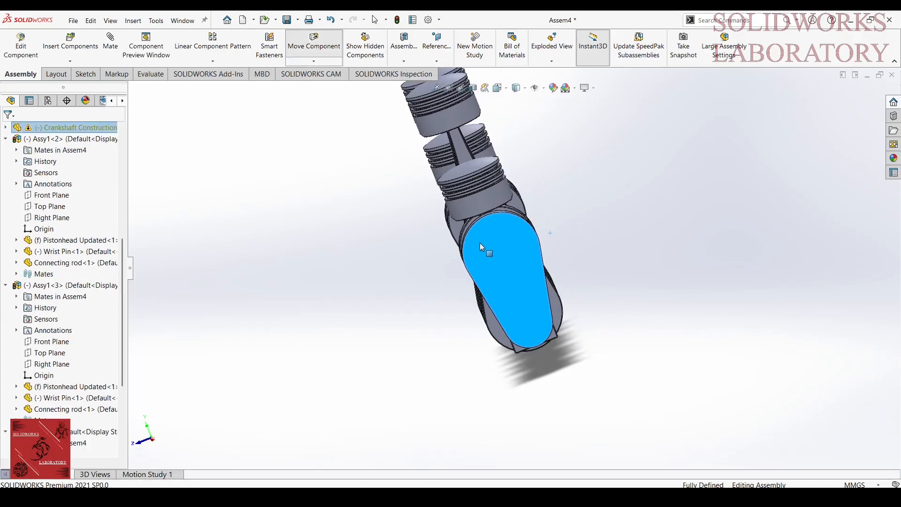
pyautogui.click(588, 269)
pyautogui.moveTo(629, 266); pyautogui.dragTo(721, 177, button='middle')
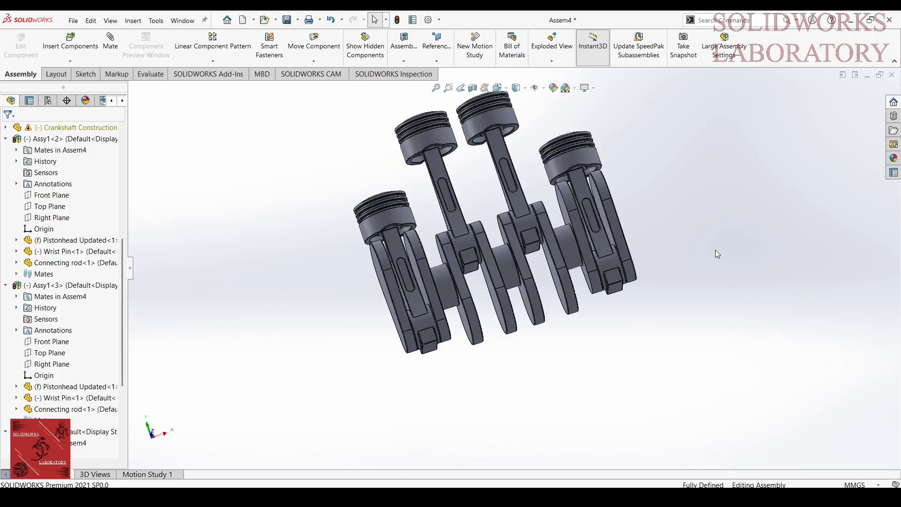
pyautogui.moveTo(708, 254); pyautogui.dragTo(804, 184, button='middle')
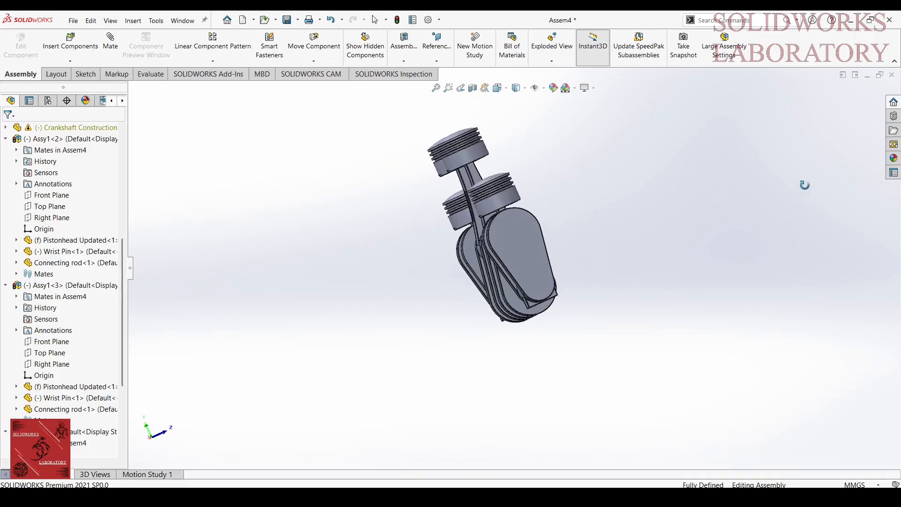
pyautogui.moveTo(519, 218); pyautogui.dragTo(554, 212)
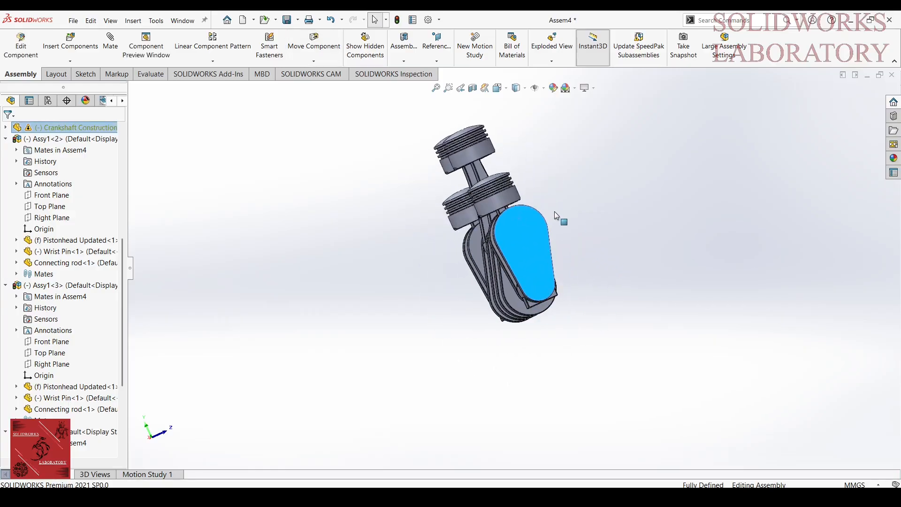
pyautogui.moveTo(554, 211); pyautogui.dragTo(586, 156, button='middle')
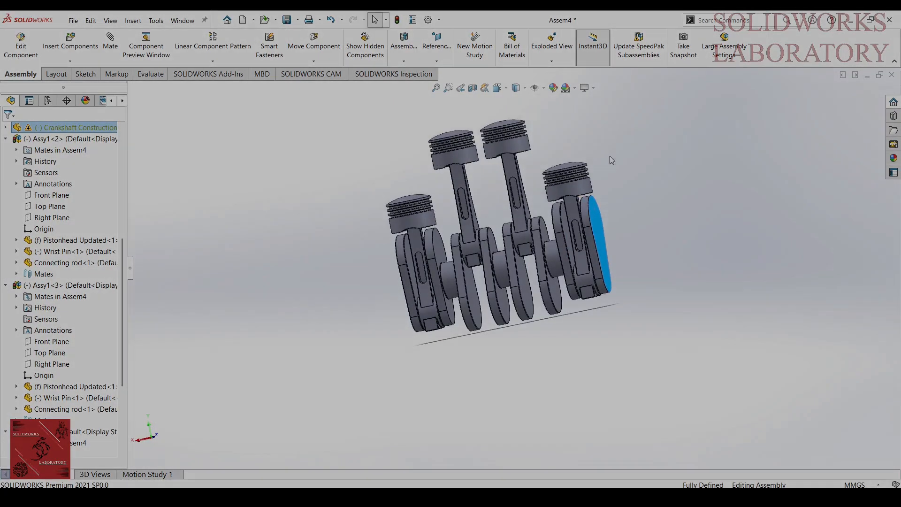